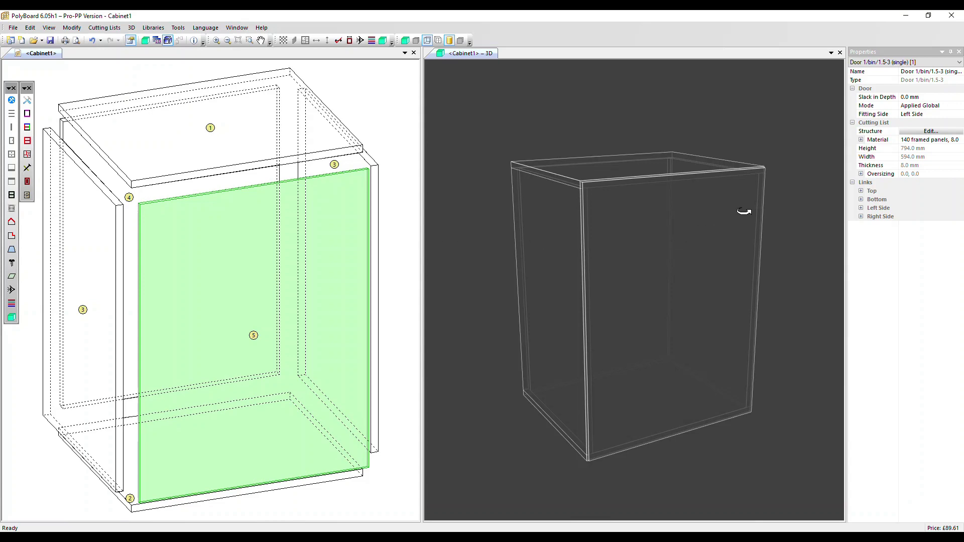
Bring up the door's Structure options from the Properties panel.
{"action": "left_click", "coordinate": [916, 133]}
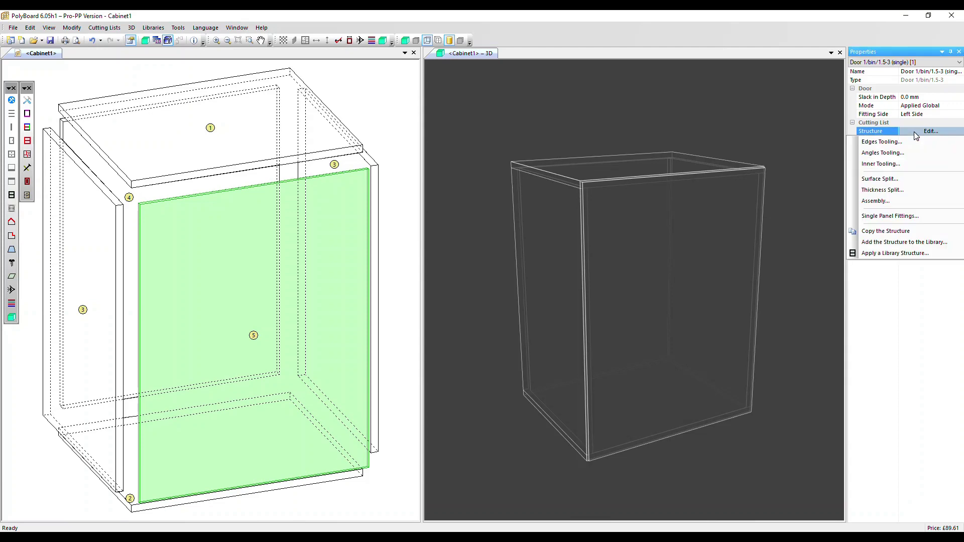
Try Overpassing Cross-Bar and Mitre-Joint assembly methods, ending on Overpassing Upright.
{"action": "left_click", "coordinate": [882, 201]}
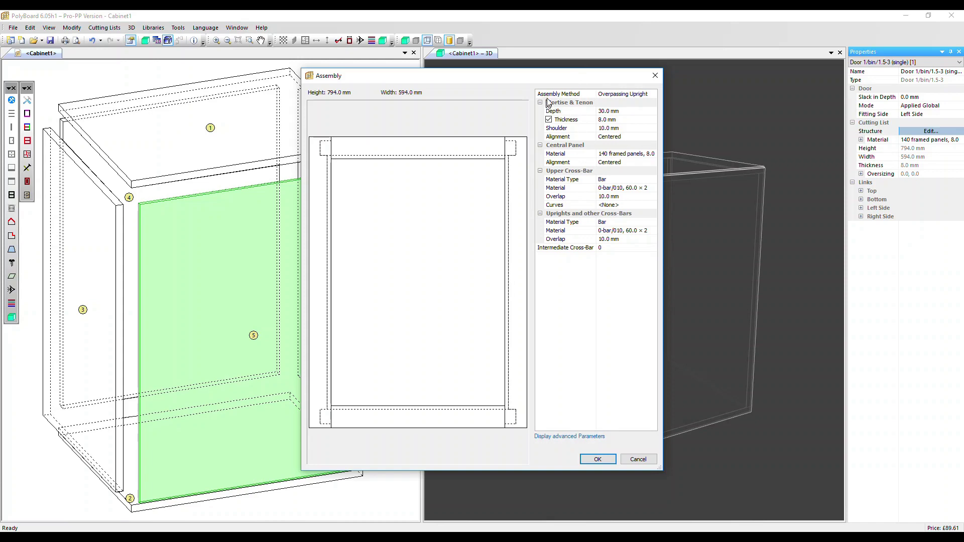
{"action": "left_click", "coordinate": [621, 96]}
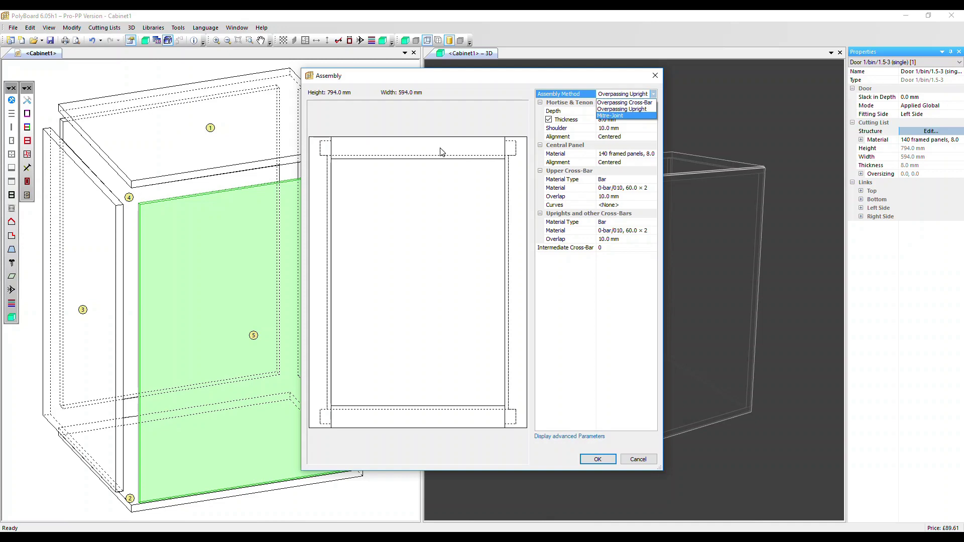
{"action": "left_click", "coordinate": [610, 103]}
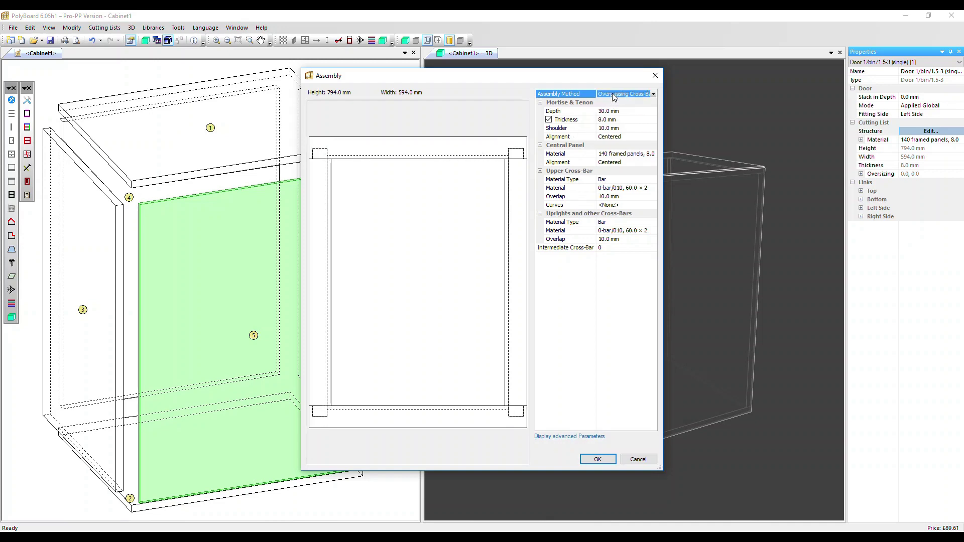
{"action": "left_click", "coordinate": [614, 94]}
{"action": "left_click", "coordinate": [604, 117]}
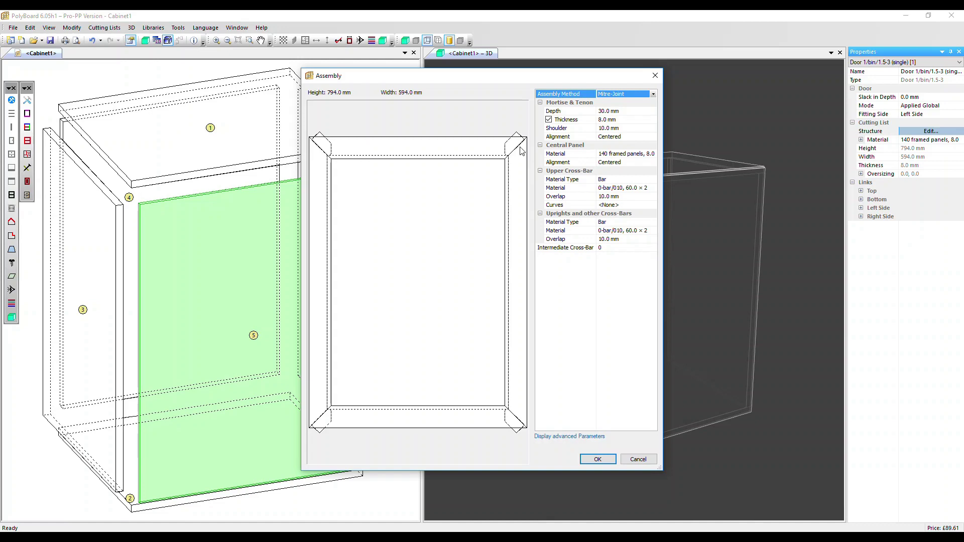
{"action": "left_click", "coordinate": [627, 96]}
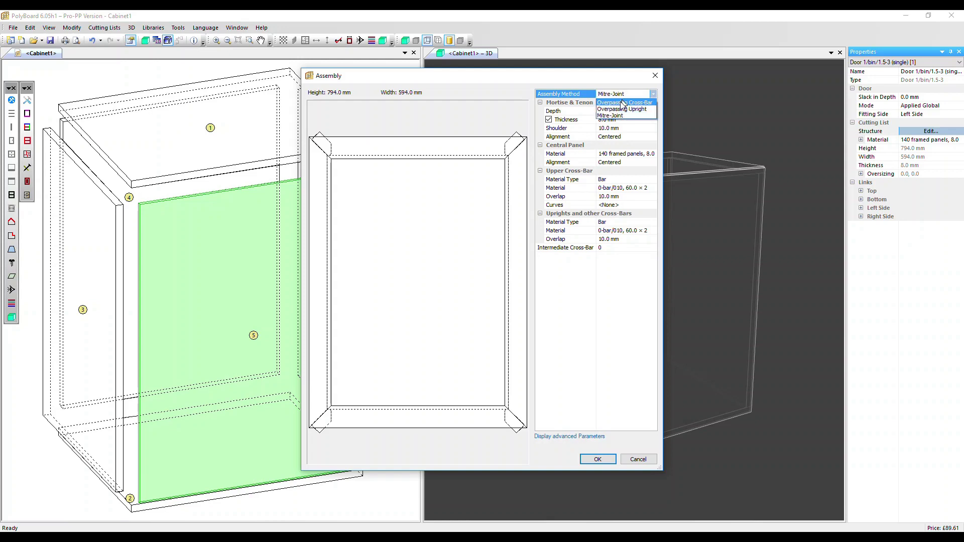
{"action": "left_click", "coordinate": [618, 109]}
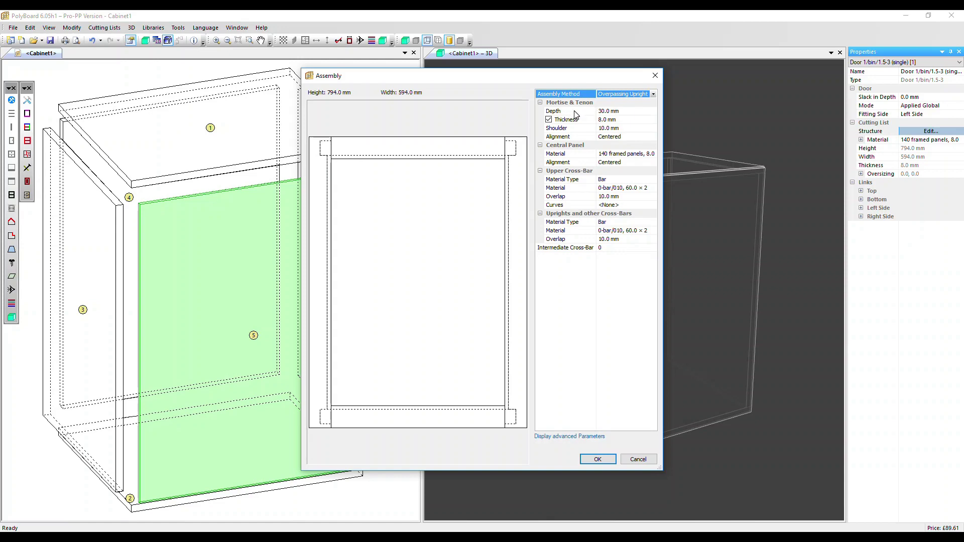
Set the tenon depth to 40 mm, toggling full thickness off and back to 8.0 mm.
{"action": "left_click", "coordinate": [605, 113]}
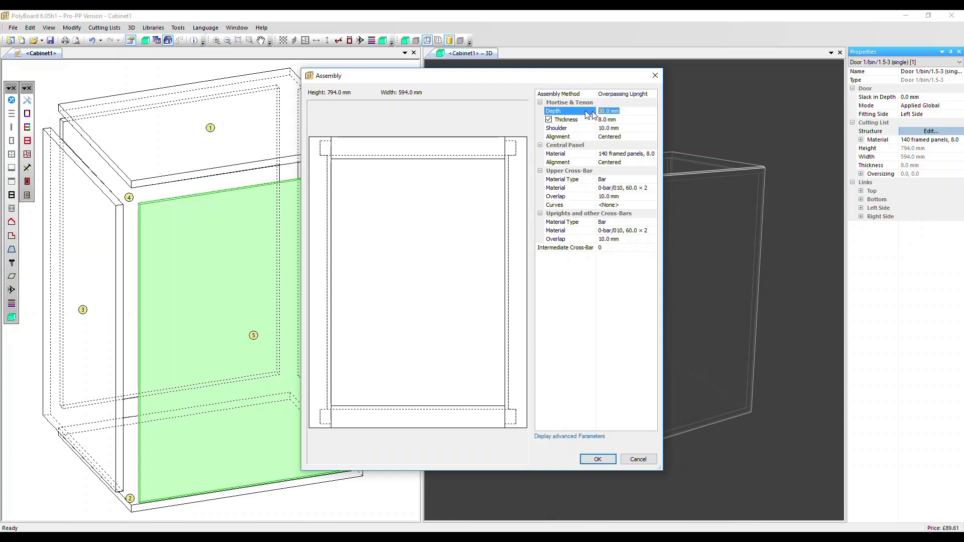
{"action": "type", "text": "40"}
{"action": "key", "text": "Tab"}
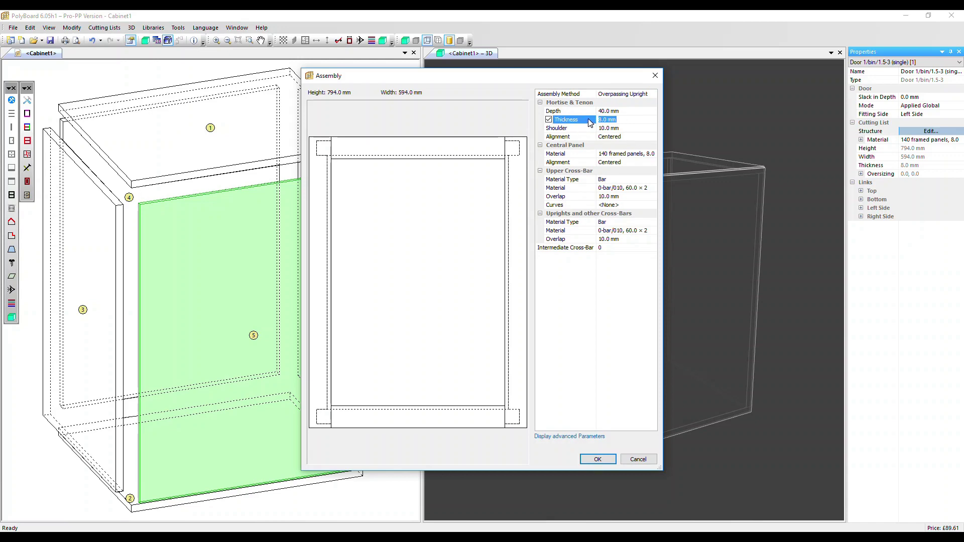
{"action": "left_click", "coordinate": [549, 120]}
{"action": "left_click", "coordinate": [549, 120]}
Set the mortise and tenon shoulder to 15 mm.
{"action": "scroll", "coordinate": [446, 237], "scroll_direction": "up", "scroll_amount": 2}
{"action": "scroll", "coordinate": [447, 238], "scroll_direction": "up", "scroll_amount": 4}
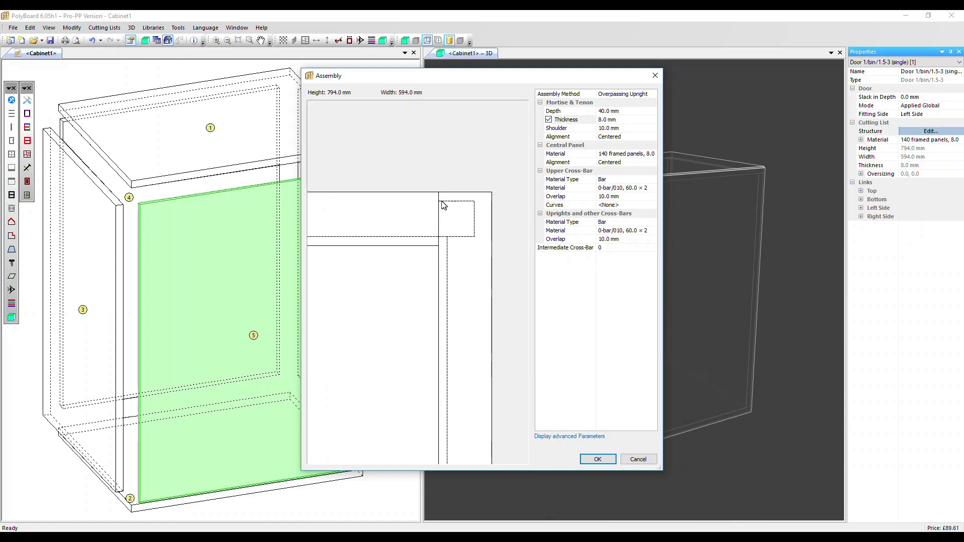
{"action": "left_click", "coordinate": [625, 129]}
{"action": "type", "text": "15"}
{"action": "key", "text": "Return"}
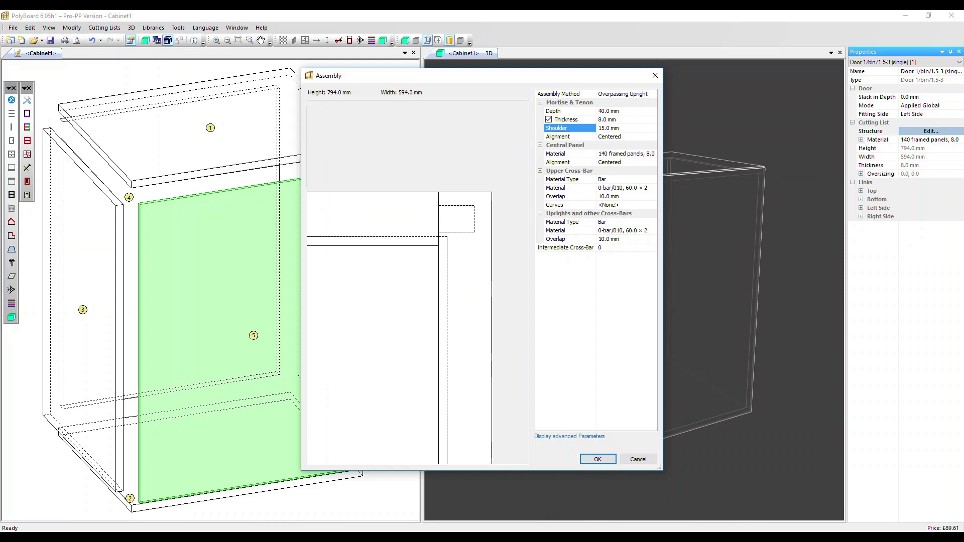
{"action": "key", "text": "Down"}
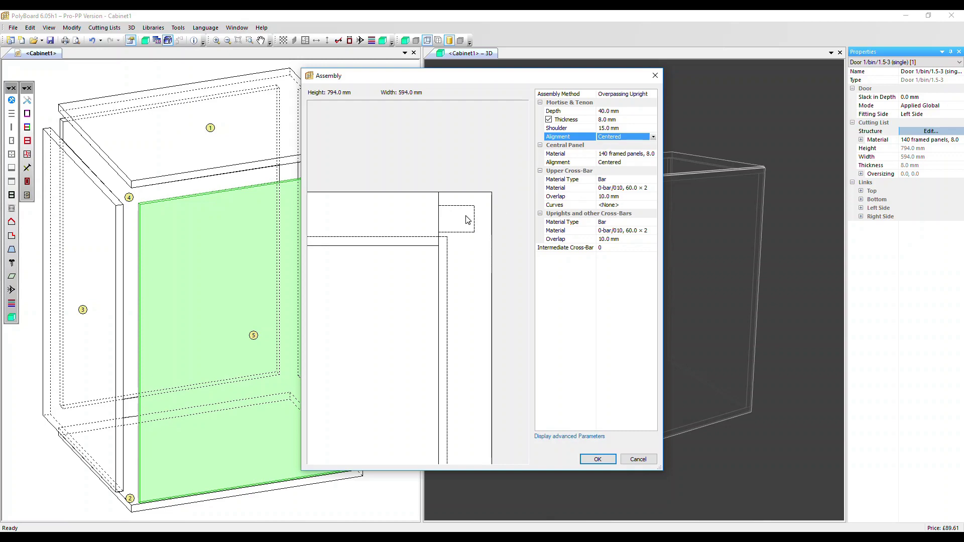
{"action": "left_click", "coordinate": [597, 459]}
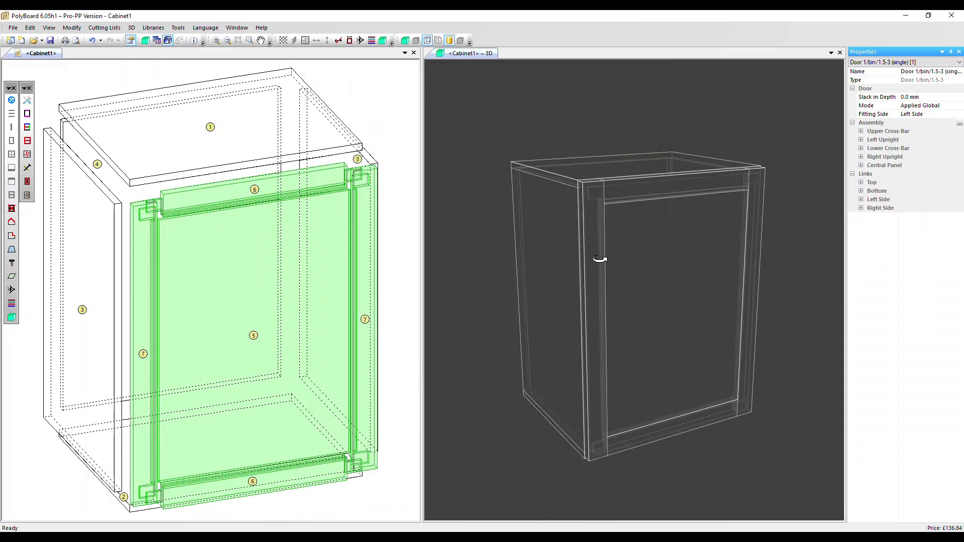
{"action": "scroll", "coordinate": [600, 259], "scroll_direction": "up", "scroll_amount": 5}
{"action": "left_click_drag", "start_coordinate": [585, 216], "coordinate": [577, 263]}
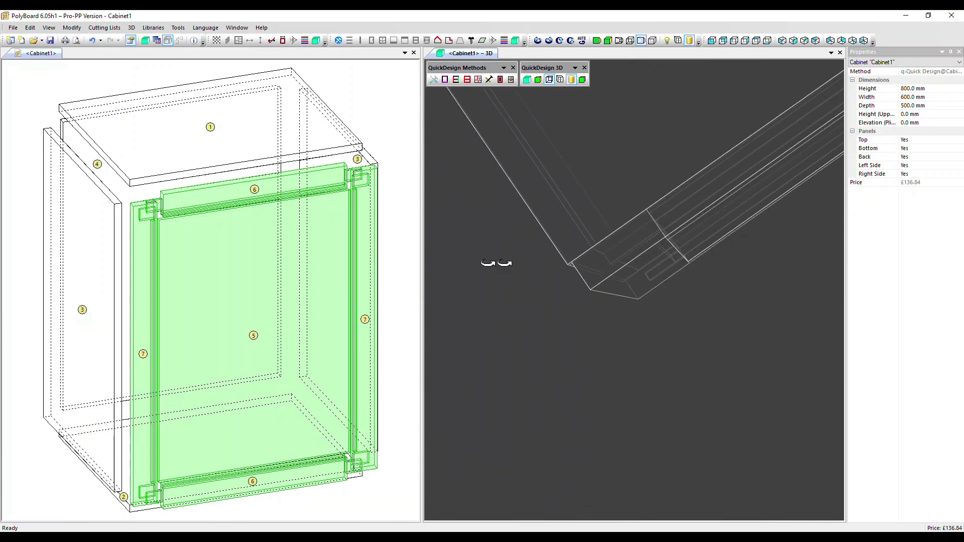
{"action": "left_click", "coordinate": [251, 285]}
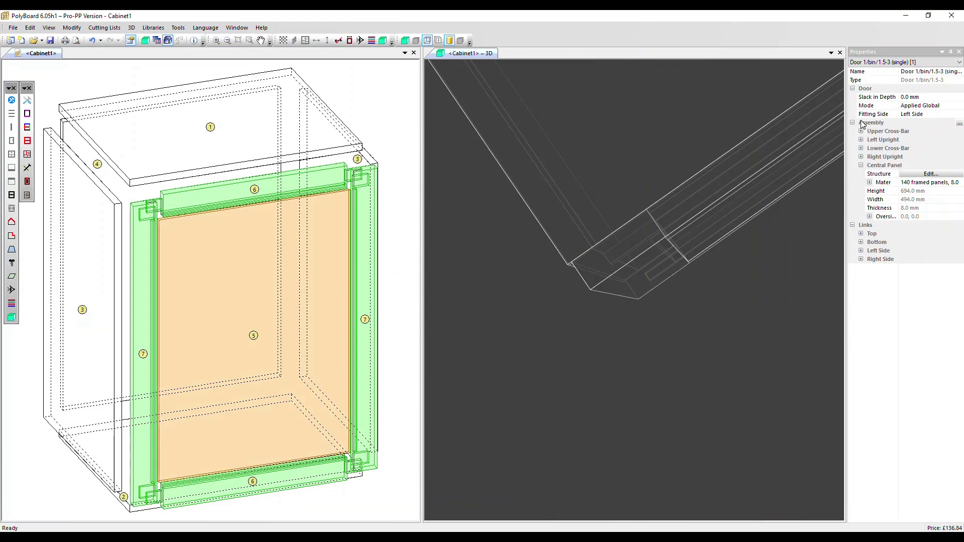
{"action": "left_click", "coordinate": [960, 125]}
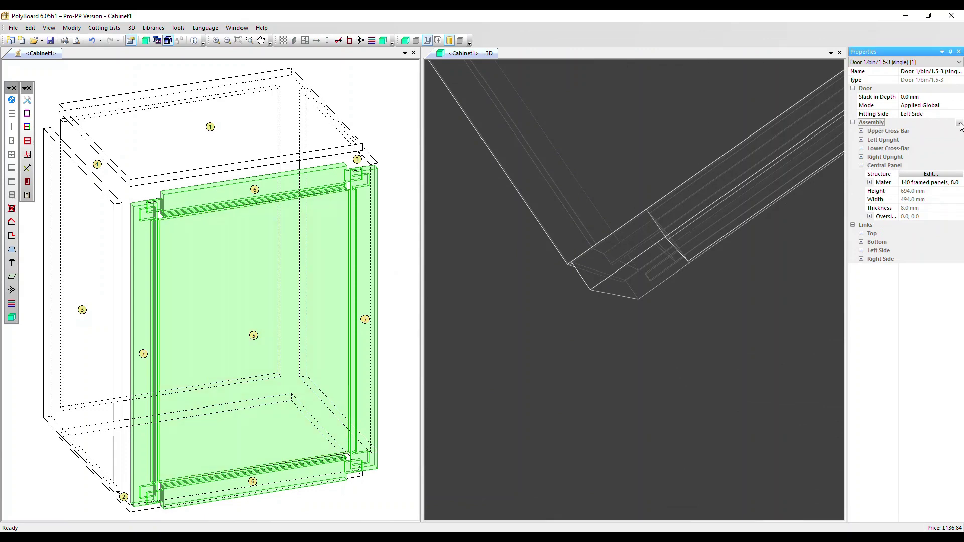
Align the tenons to Front and apply the assembly settings.
{"action": "left_click", "coordinate": [960, 124]}
{"action": "left_click", "coordinate": [908, 133]}
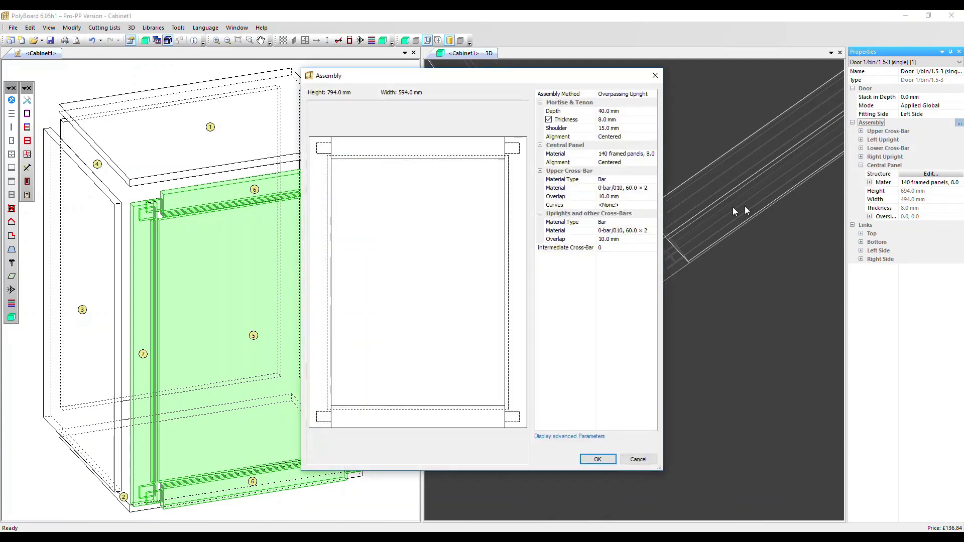
{"action": "left_click", "coordinate": [611, 137]}
{"action": "left_click", "coordinate": [611, 136]}
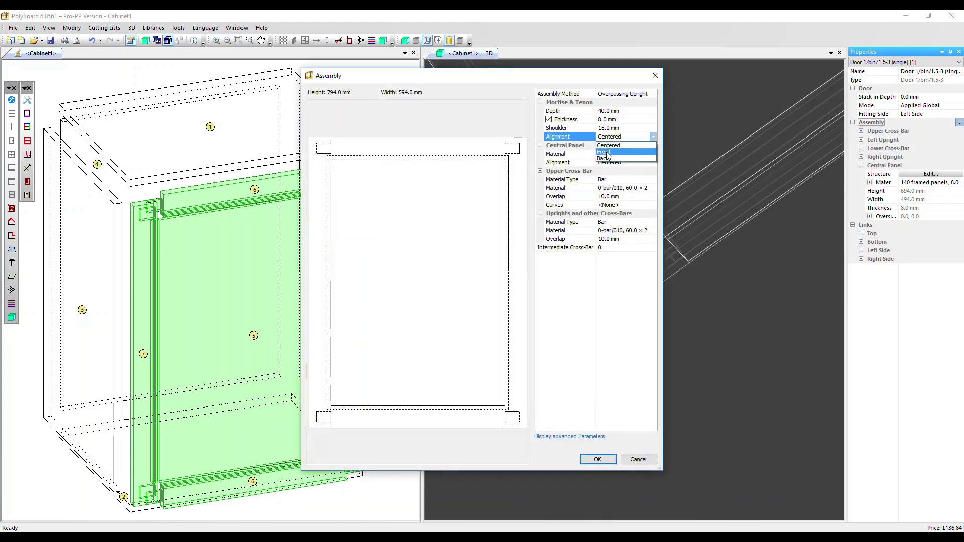
{"action": "left_click", "coordinate": [607, 152]}
{"action": "left_click", "coordinate": [593, 459]}
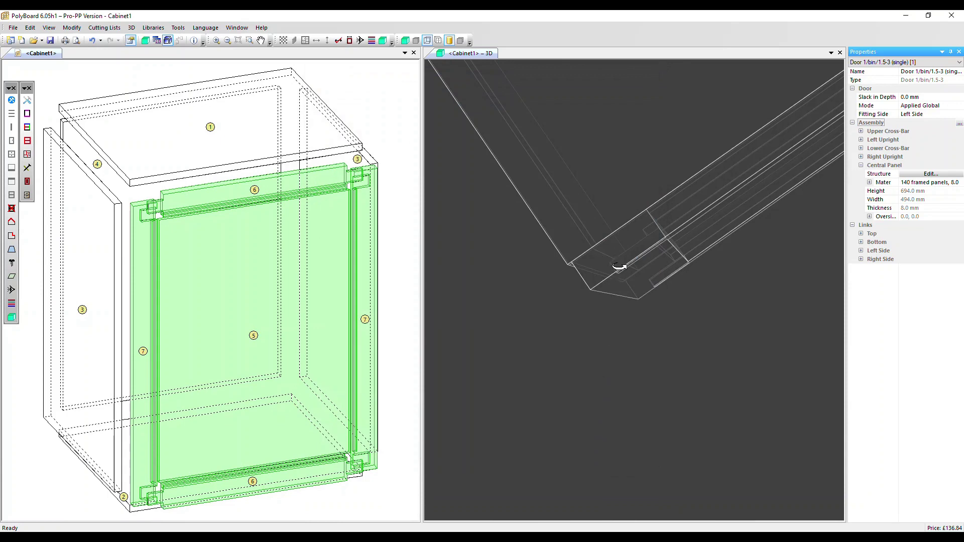
Reopen the assembly settings and return the tenon alignment to Centered.
{"action": "left_click", "coordinate": [959, 124]}
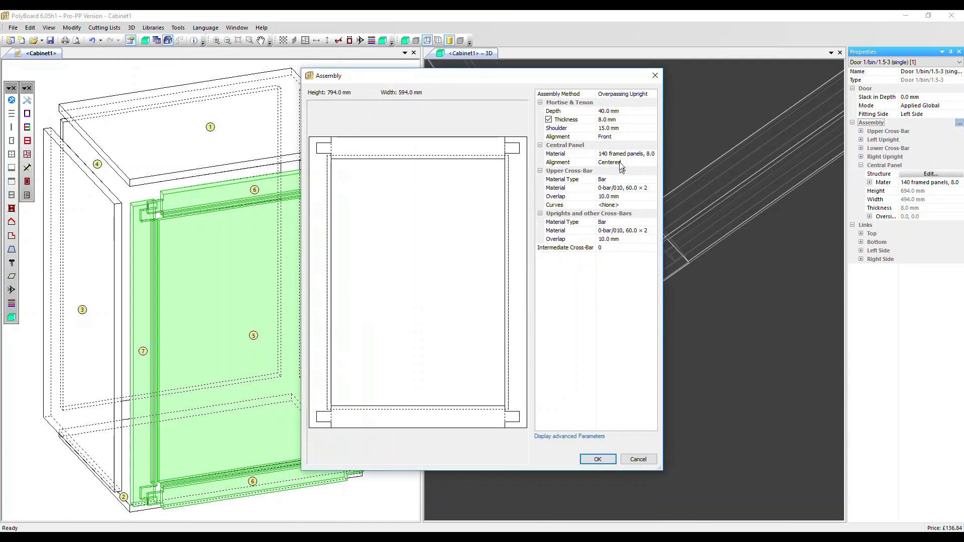
{"action": "left_click", "coordinate": [610, 139]}
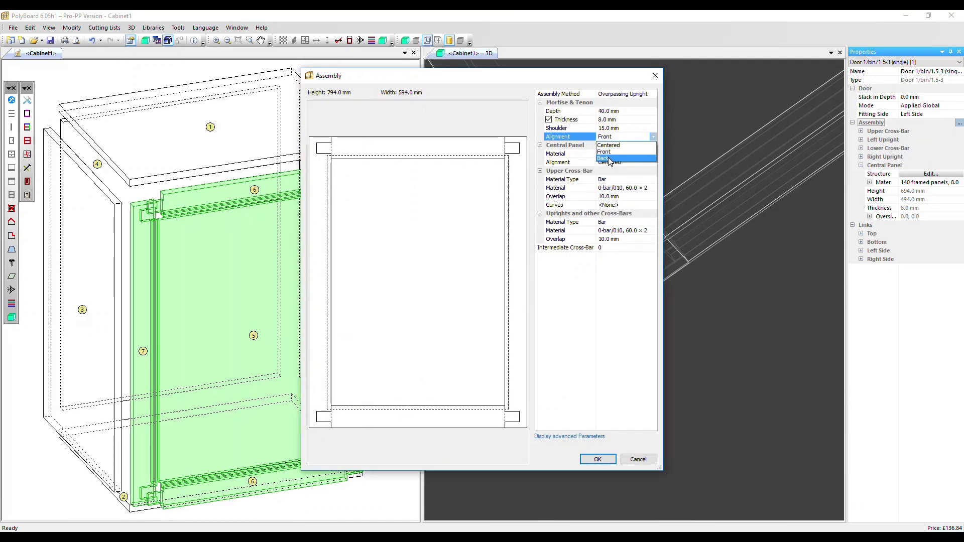
{"action": "left_click", "coordinate": [609, 147]}
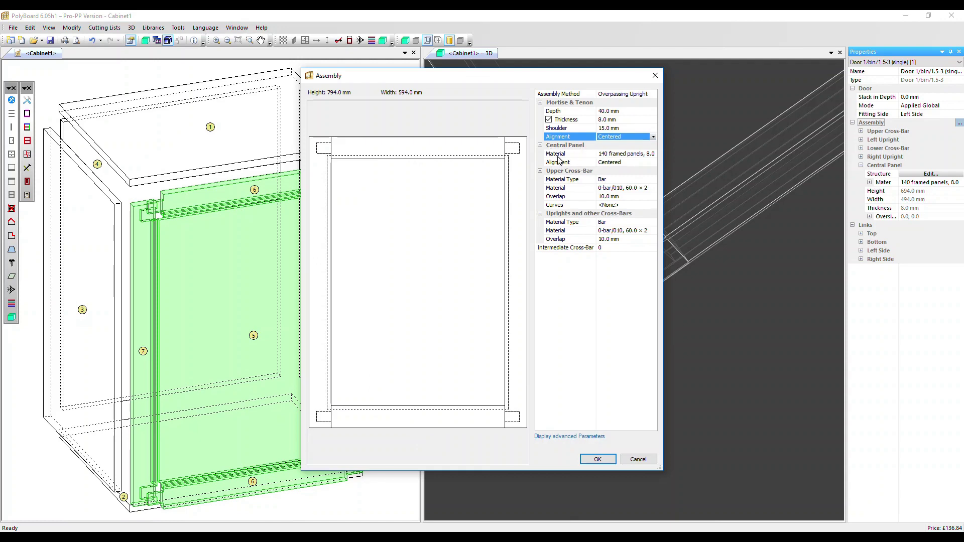
Keep the central panel as 140 framed panels material with Centered alignment.
{"action": "left_click", "coordinate": [619, 156]}
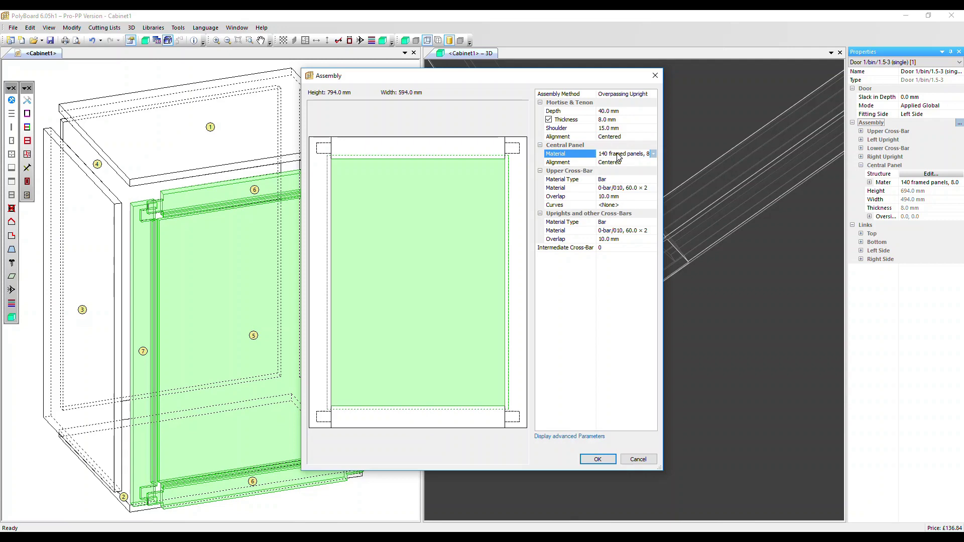
{"action": "left_click", "coordinate": [652, 154]}
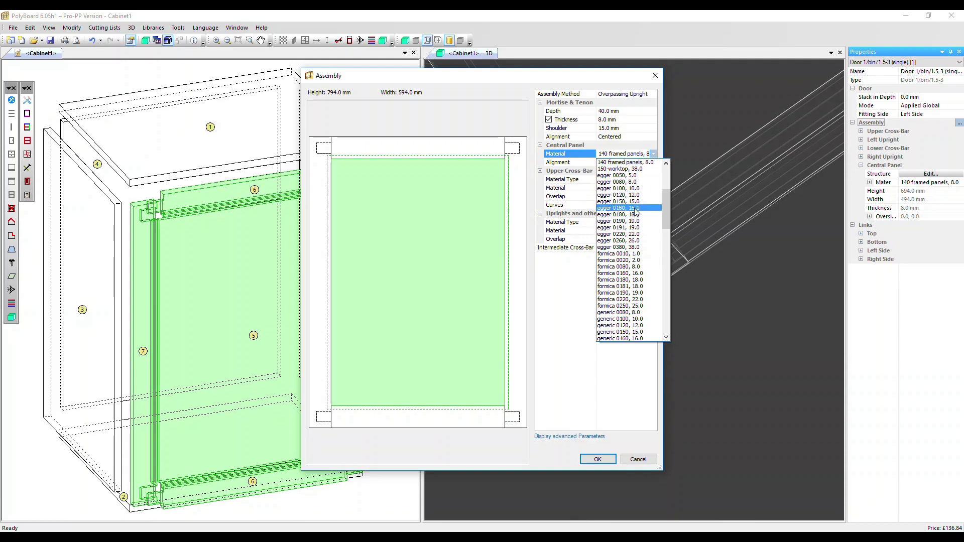
{"action": "left_click", "coordinate": [631, 162]}
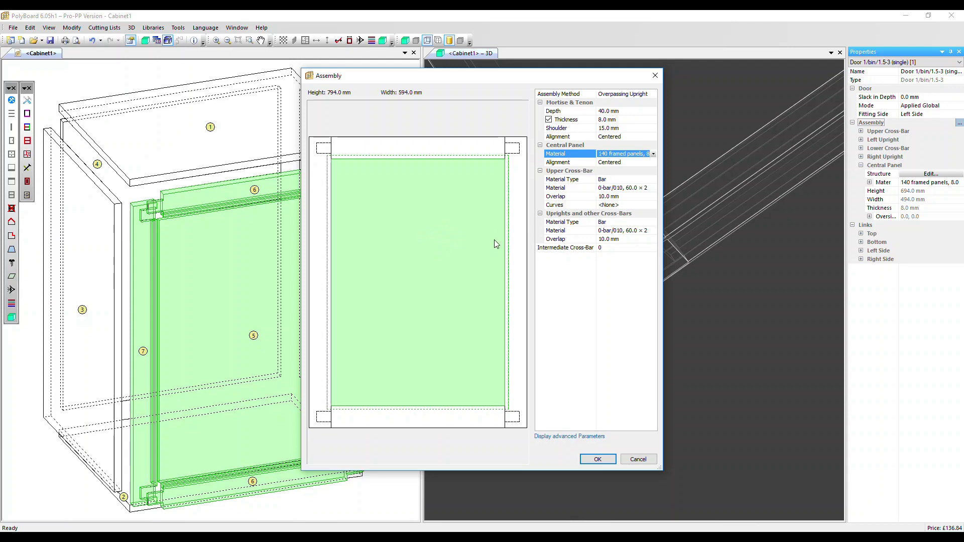
{"action": "left_click", "coordinate": [621, 163]}
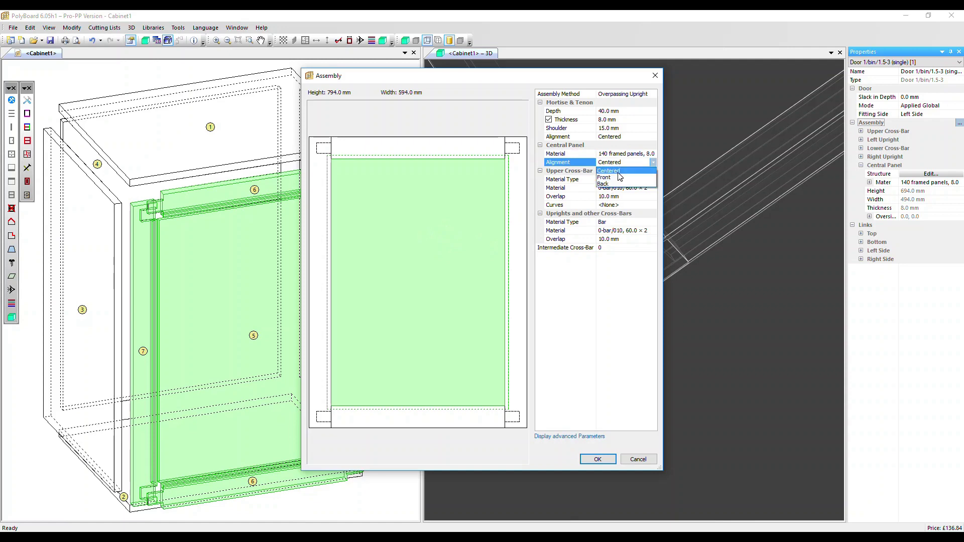
{"action": "left_click", "coordinate": [620, 171]}
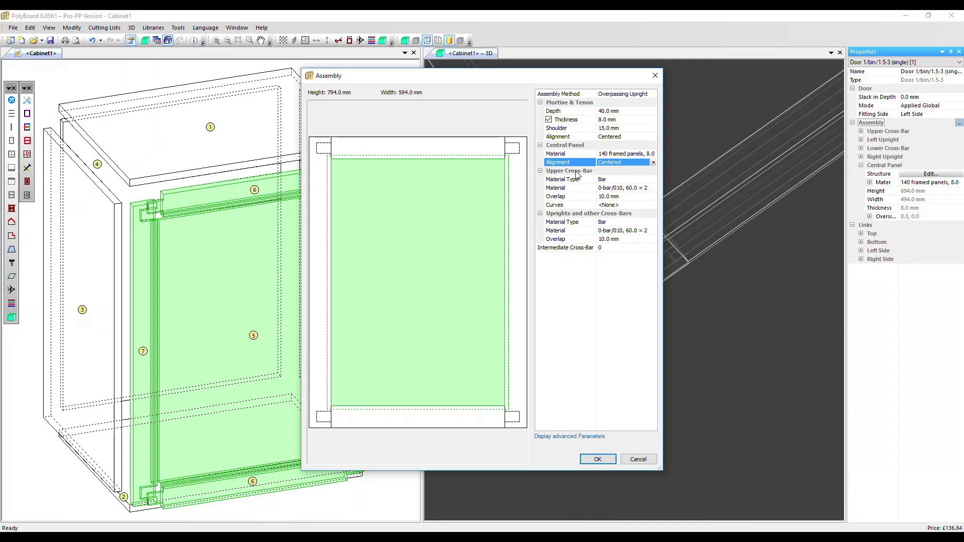
Make the upper cross-bar a panel 120 mm wide with a 20 mm overlap.
{"action": "left_click", "coordinate": [617, 180]}
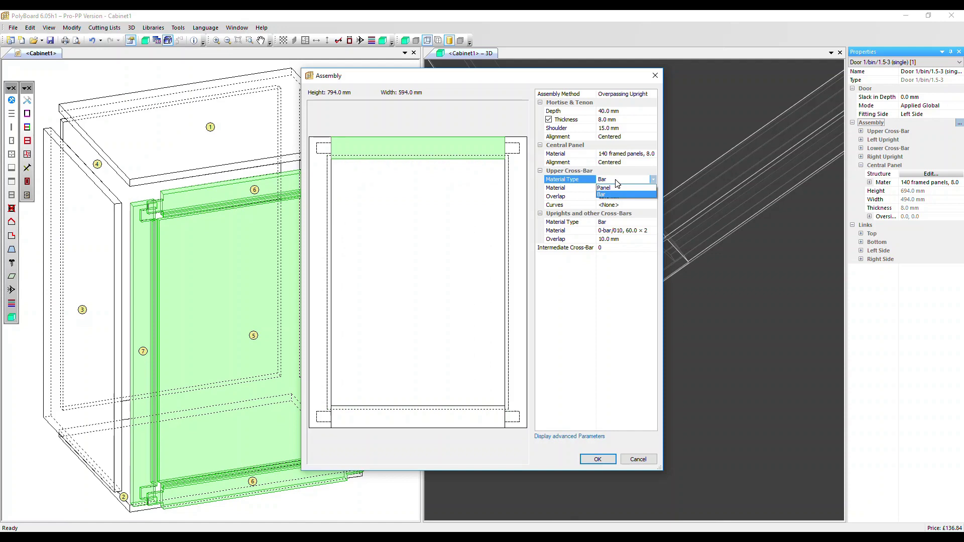
{"action": "left_click", "coordinate": [614, 188]}
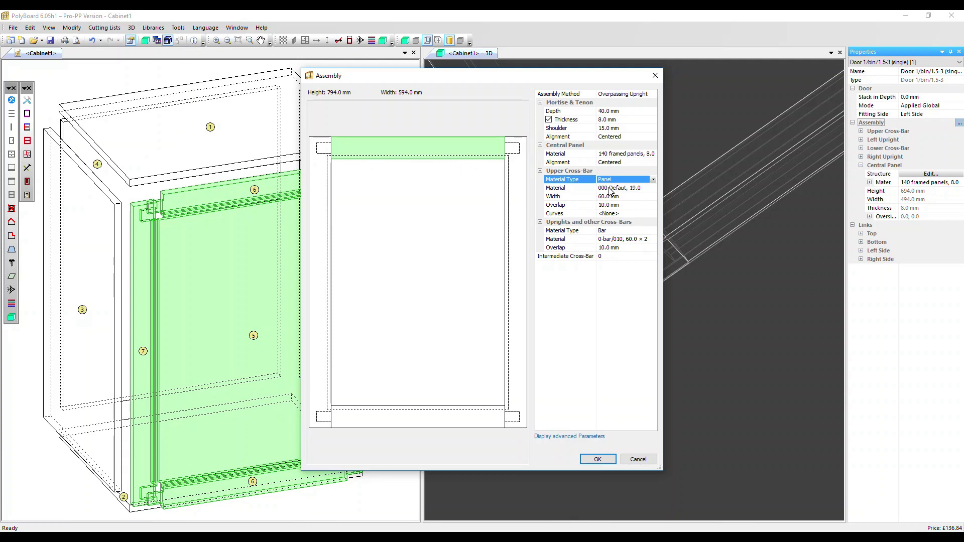
{"action": "left_click", "coordinate": [574, 197]}
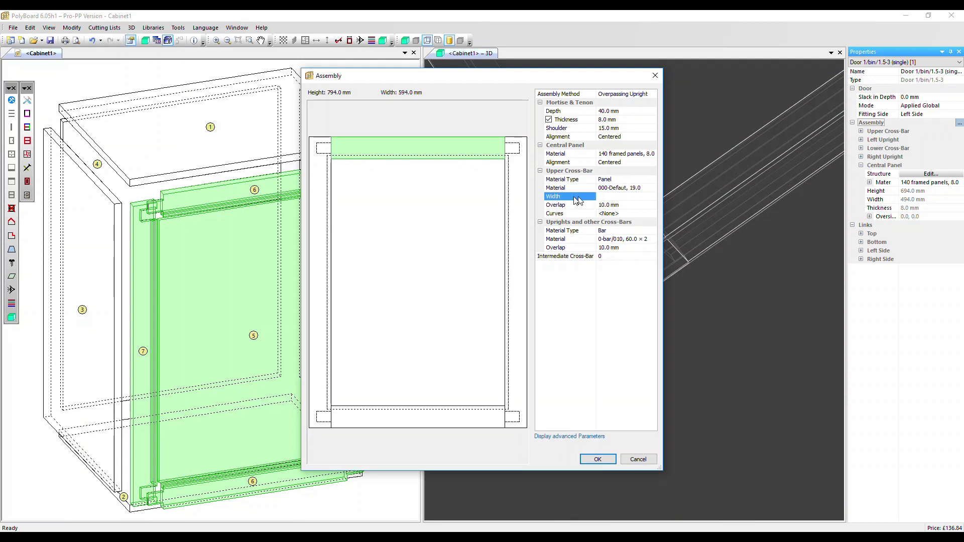
{"action": "type", "text": "120"}
{"action": "key", "text": "Tab"}
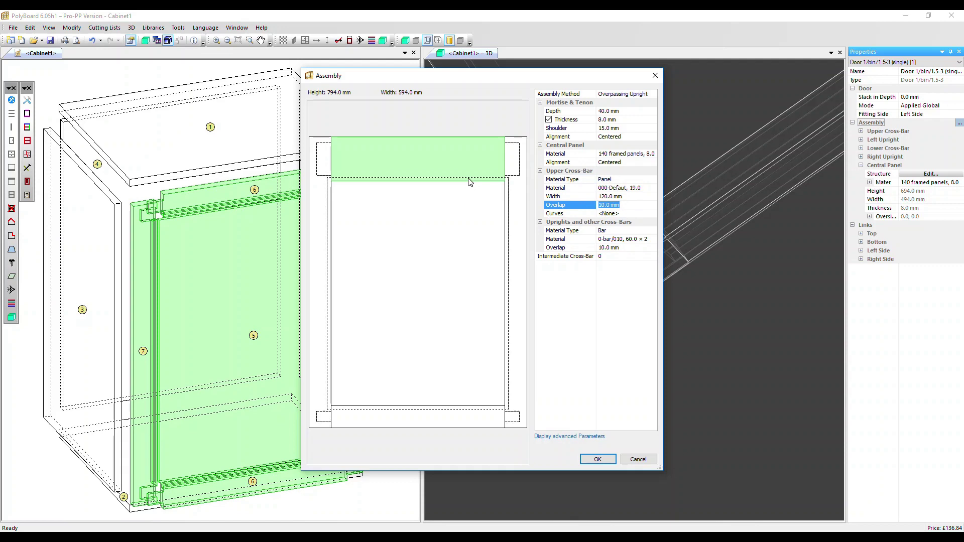
{"action": "type", "text": "20"}
{"action": "key", "text": "Return"}
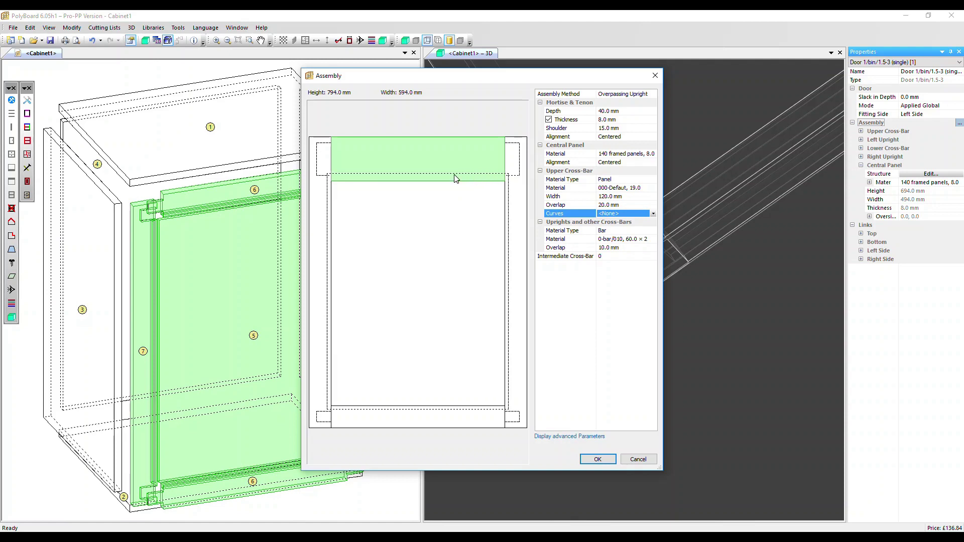
Switch the upper cross-bar back to a bar using 0-bar/030 material.
{"action": "left_click", "coordinate": [616, 180]}
{"action": "left_click", "coordinate": [616, 184]}
{"action": "left_click", "coordinate": [626, 190]}
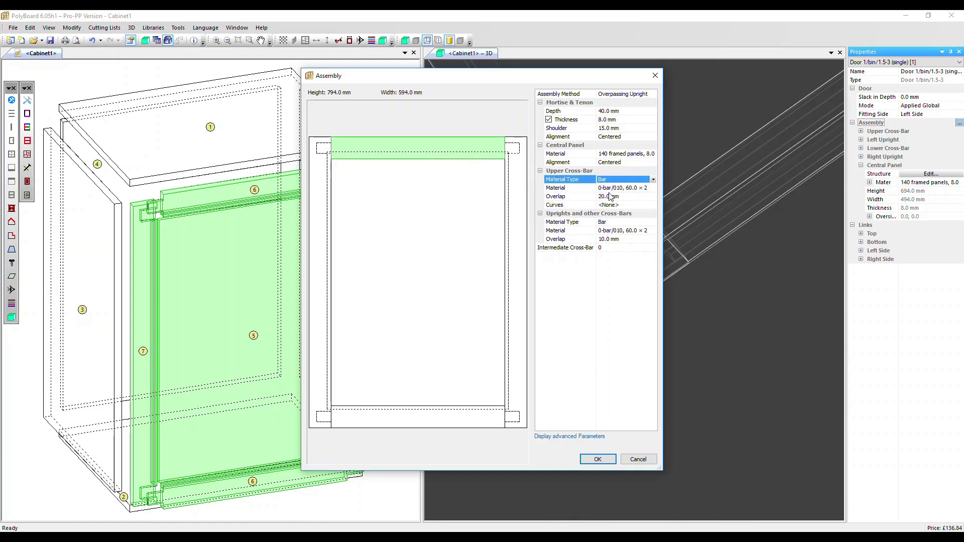
{"action": "left_click", "coordinate": [627, 189]}
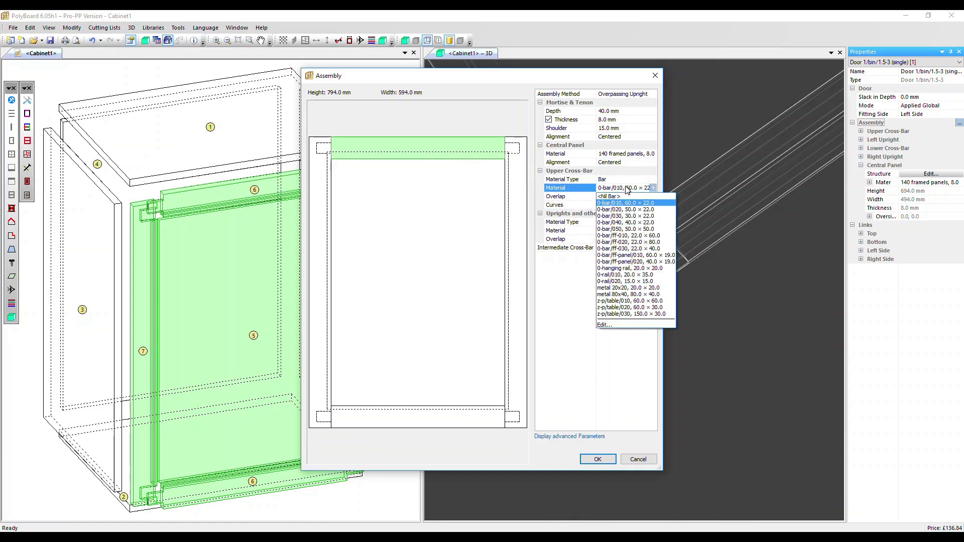
{"action": "left_click", "coordinate": [648, 217]}
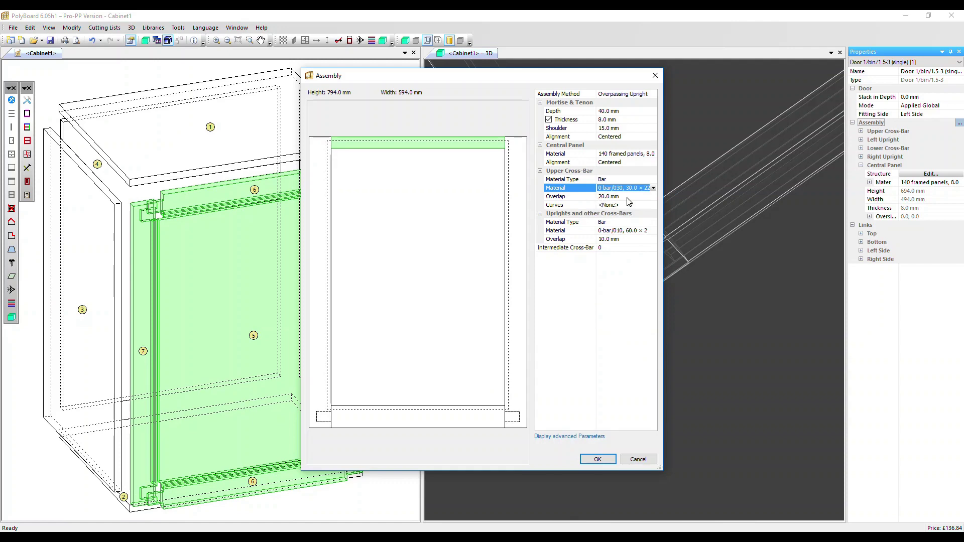
Return the upper cross-bar to a panel with 120 mm width.
{"action": "left_click", "coordinate": [628, 179]}
{"action": "left_click", "coordinate": [612, 195]}
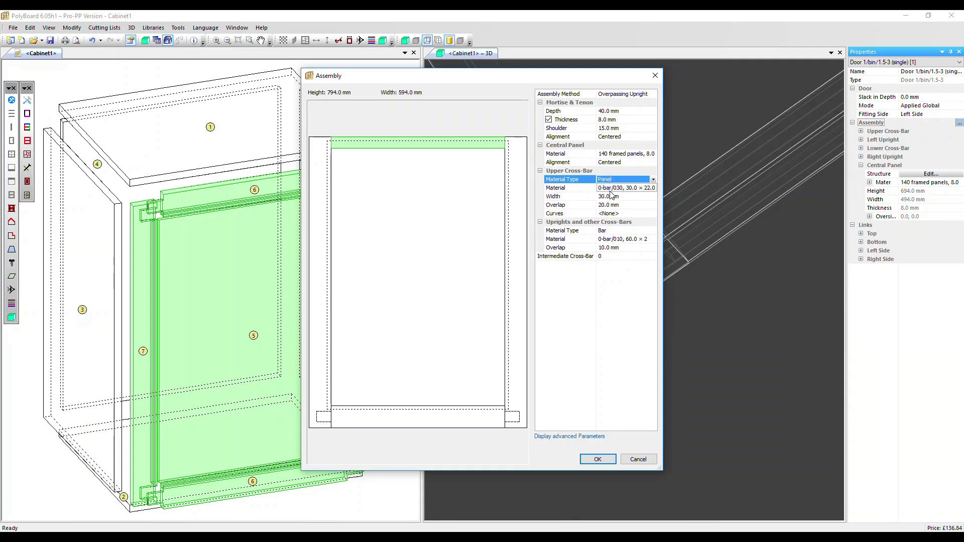
{"action": "left_click", "coordinate": [612, 195]}
{"action": "type", "text": "120"}
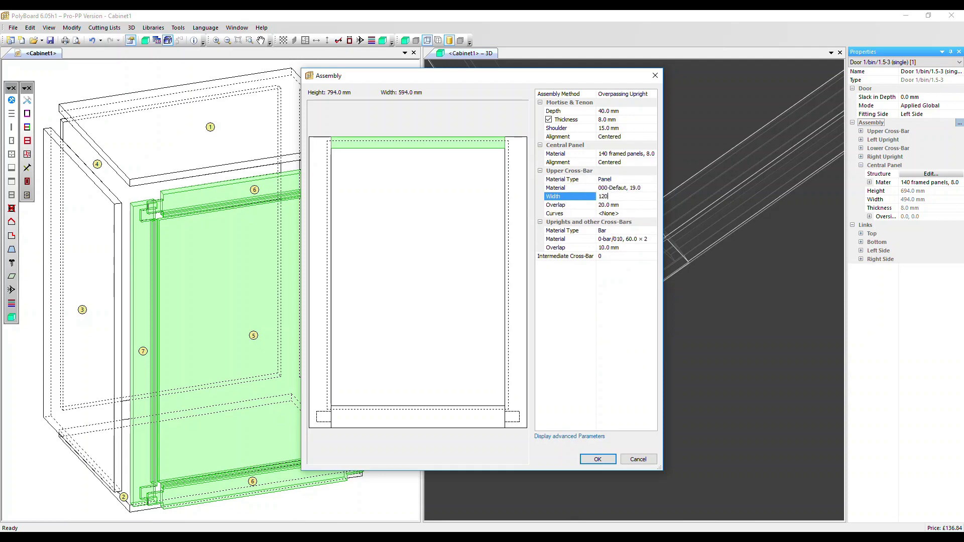
{"action": "key", "text": "Return"}
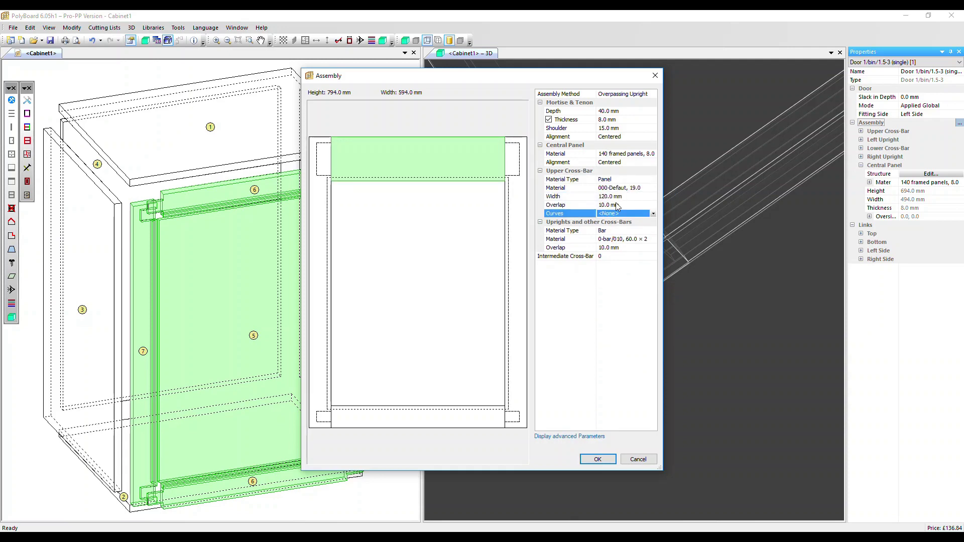
Try curved end and Curved Cross-Bar shapes, settling on Arc of Circle for the upper cross-bar.
{"action": "left_click", "coordinate": [616, 213]}
{"action": "left_click", "coordinate": [621, 217]}
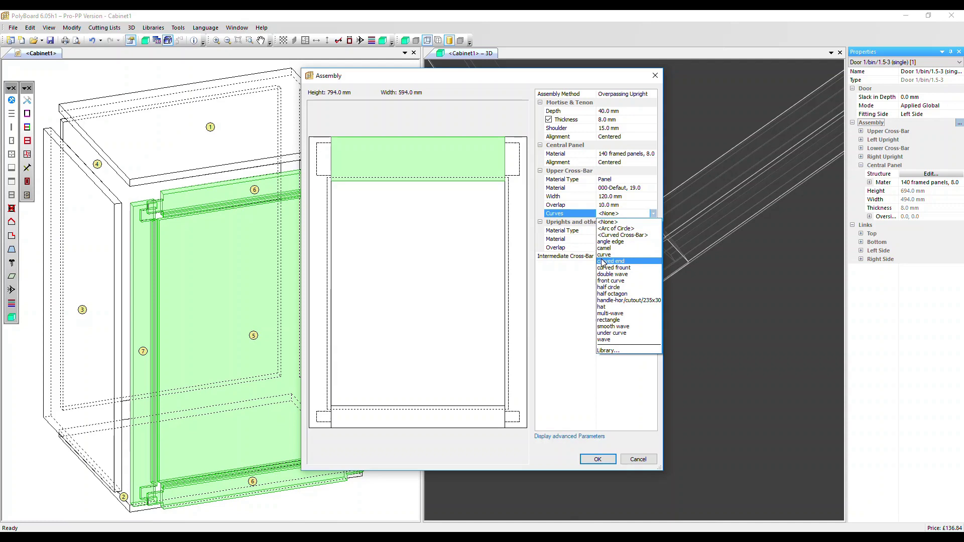
{"action": "left_click", "coordinate": [609, 261]}
{"action": "left_click", "coordinate": [623, 214]}
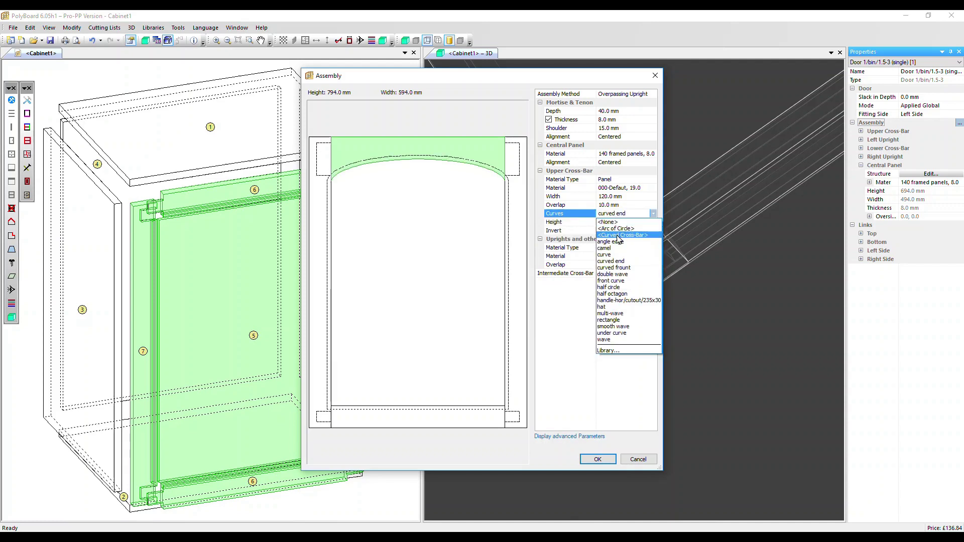
{"action": "left_click", "coordinate": [618, 236]}
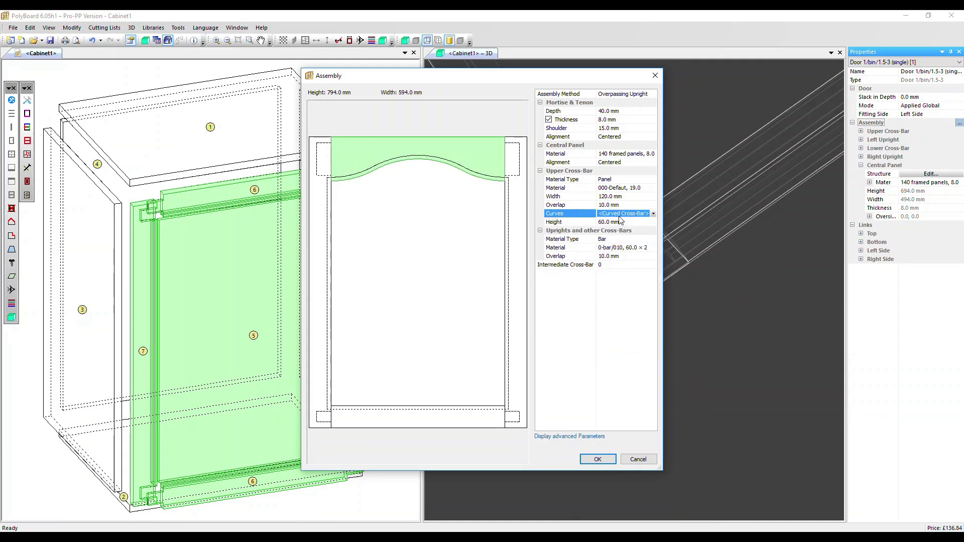
{"action": "left_click", "coordinate": [623, 214]}
{"action": "left_click", "coordinate": [615, 229]}
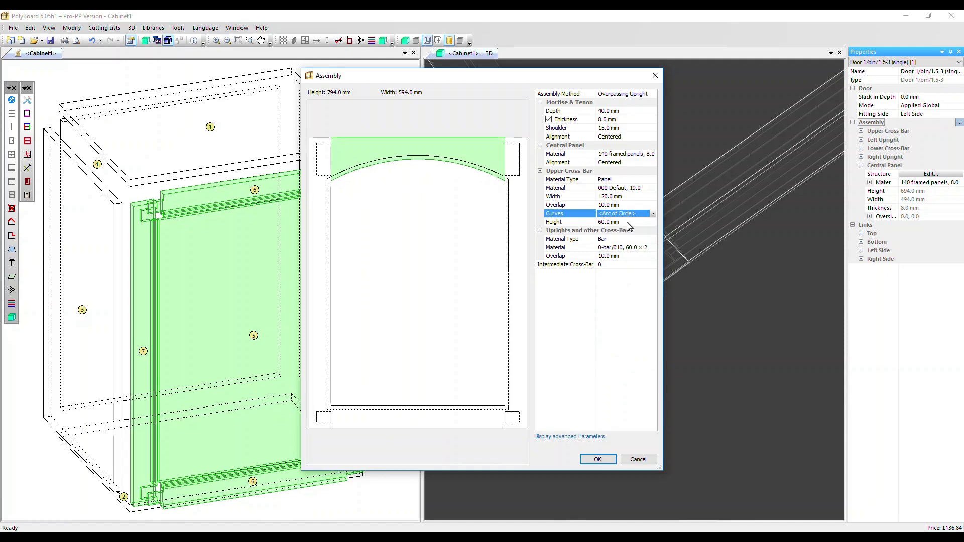
Set the arc's curve height to 100 mm, then to 30 mm.
{"action": "left_click", "coordinate": [593, 223]}
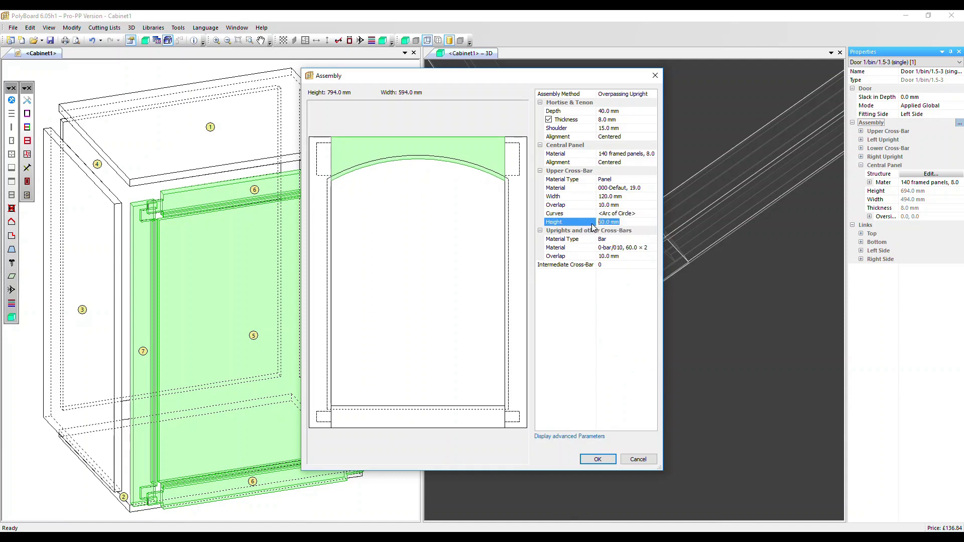
{"action": "type", "text": "100"}
{"action": "key", "text": "Return"}
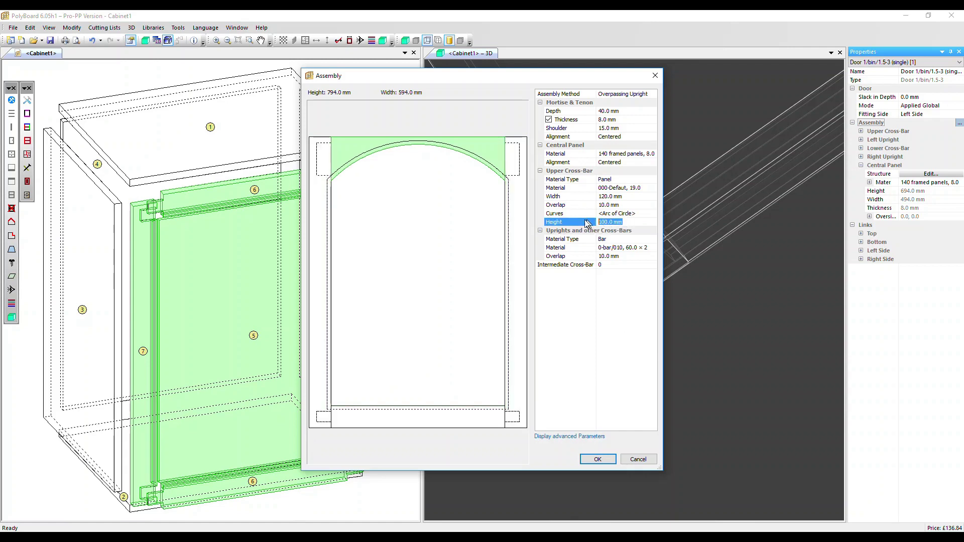
{"action": "type", "text": "30"}
{"action": "key", "text": "Return"}
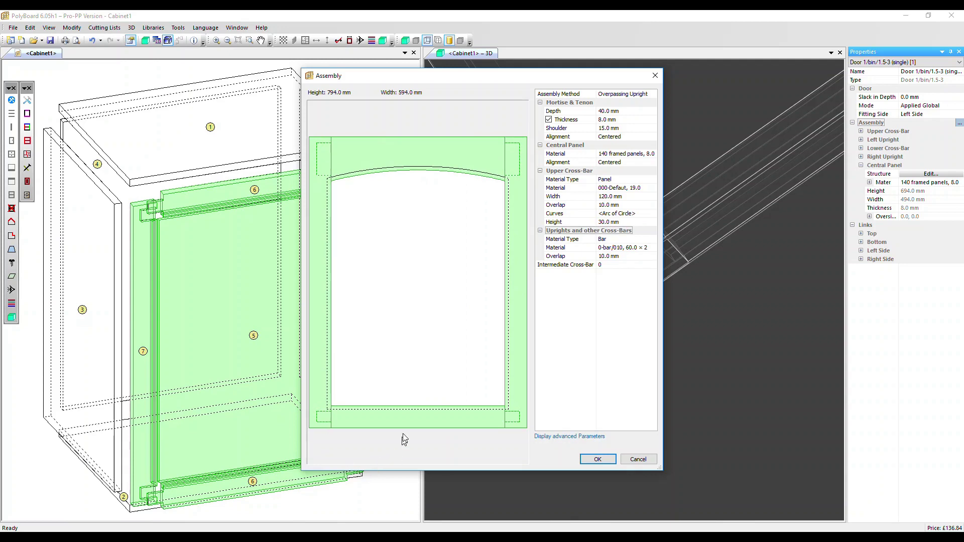
Try a 30 mm overlap, reset it to 10 mm, and add one intermediate cross-bar.
{"action": "left_click", "coordinate": [586, 256]}
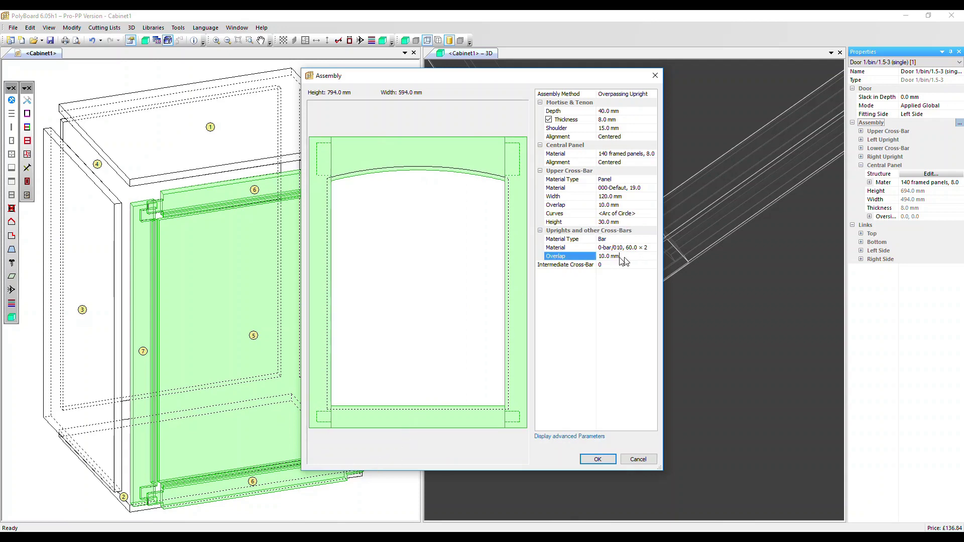
{"action": "type", "text": "30"}
{"action": "key", "text": "Tab"}
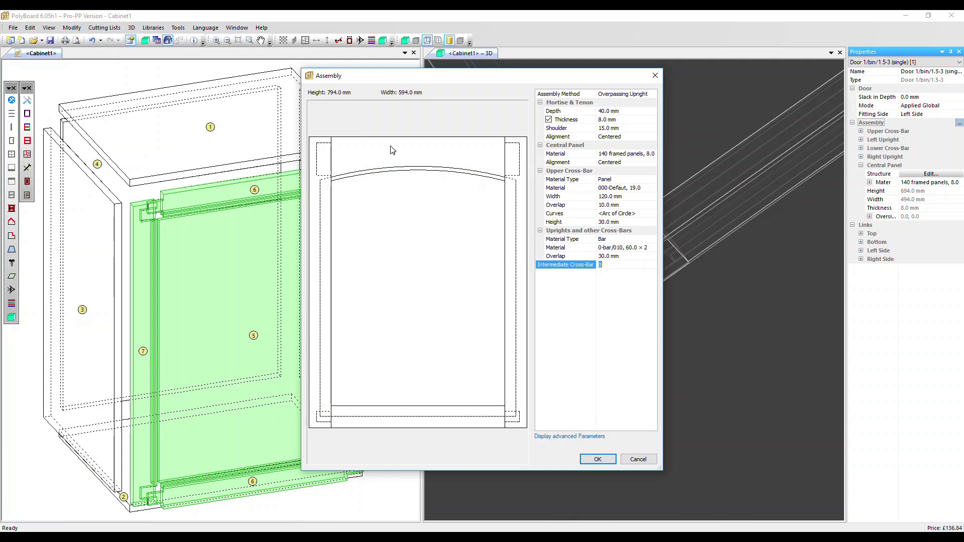
{"action": "left_click", "coordinate": [542, 256]}
{"action": "type", "text": "10"}
{"action": "key", "text": "Tab"}
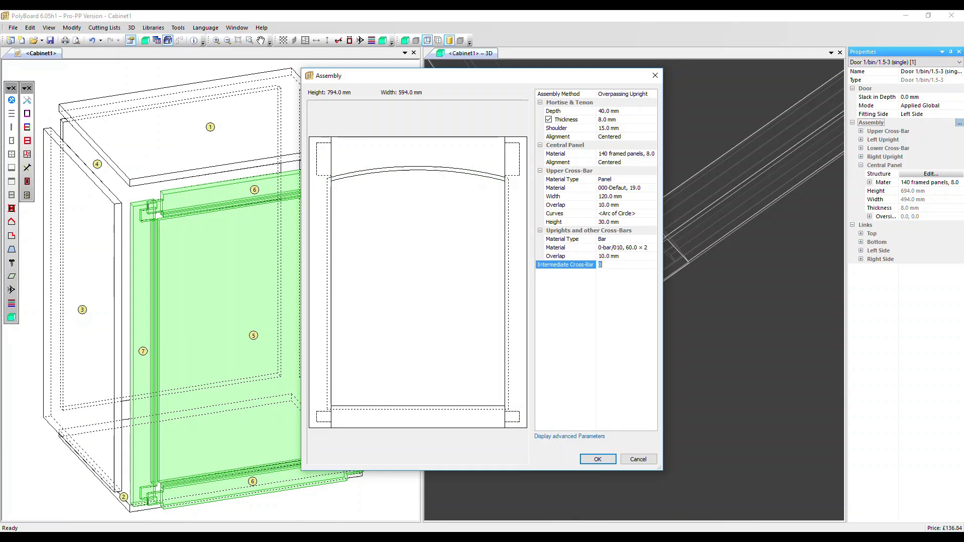
{"action": "type", "text": "1"}
{"action": "key", "text": "Return"}
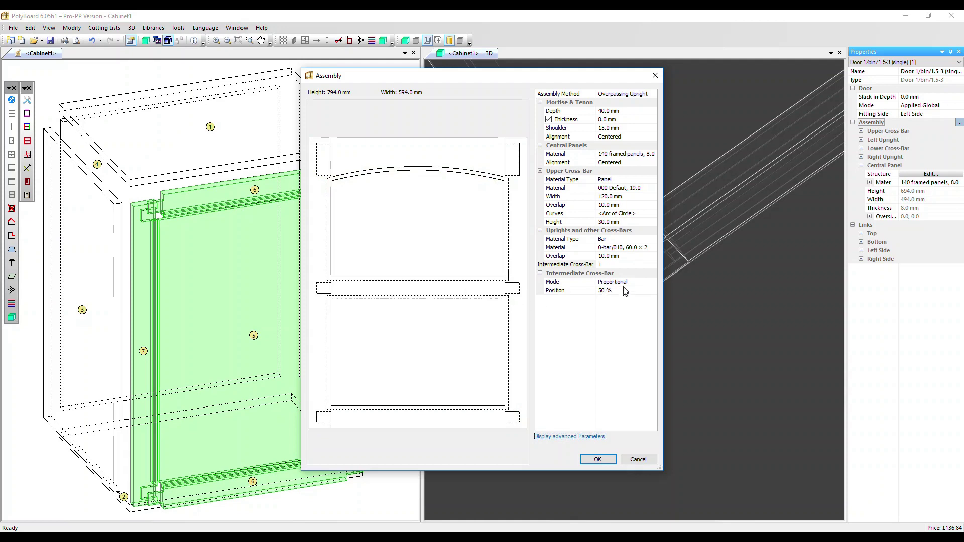
Position the intermediate cross-bar by Distance from the Top at 200 mm.
{"action": "left_click", "coordinate": [624, 283]}
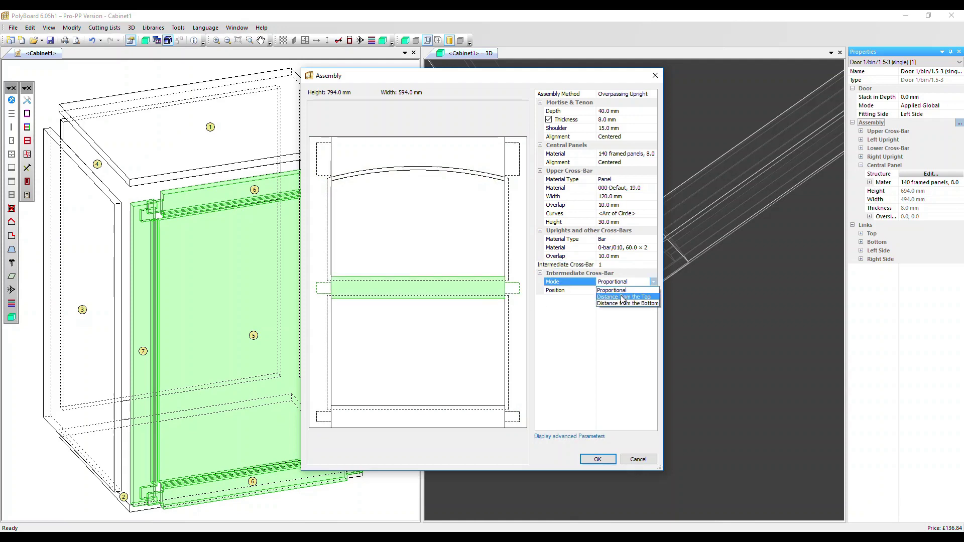
{"action": "left_click", "coordinate": [622, 297]}
{"action": "left_click", "coordinate": [624, 291]}
{"action": "type", "text": "200"}
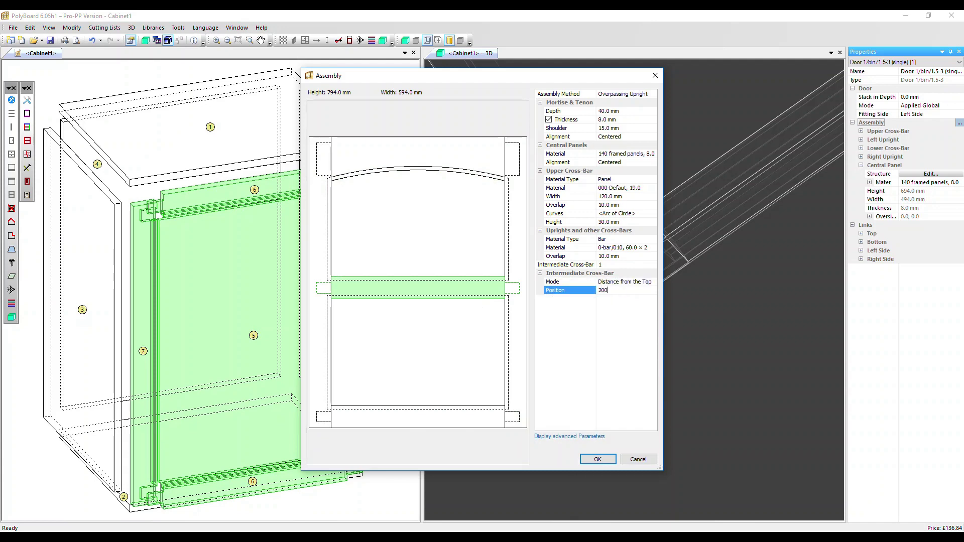
{"action": "key", "text": "Tab"}
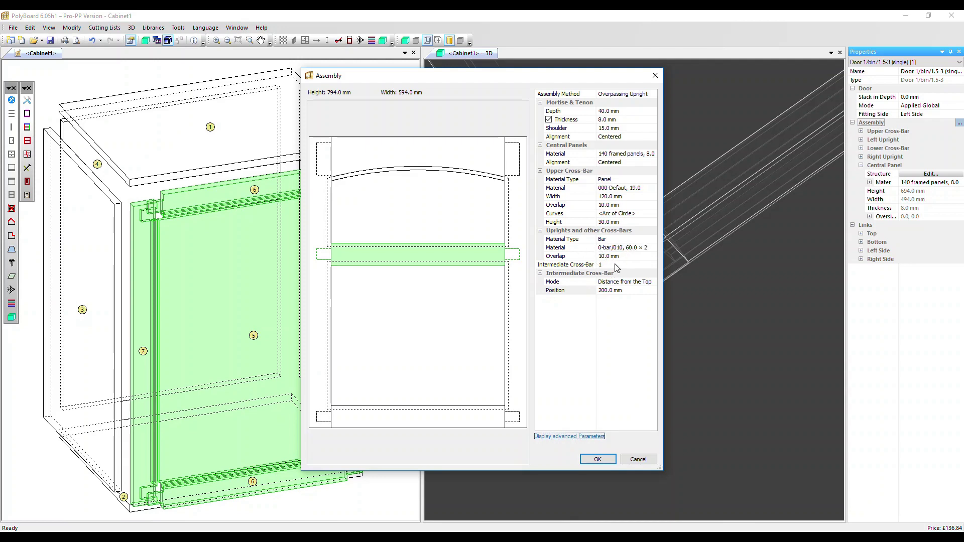
Set the intermediate cross-bar orientation to 5° in advanced parameters and apply the assembly.
{"action": "left_click", "coordinate": [563, 437]}
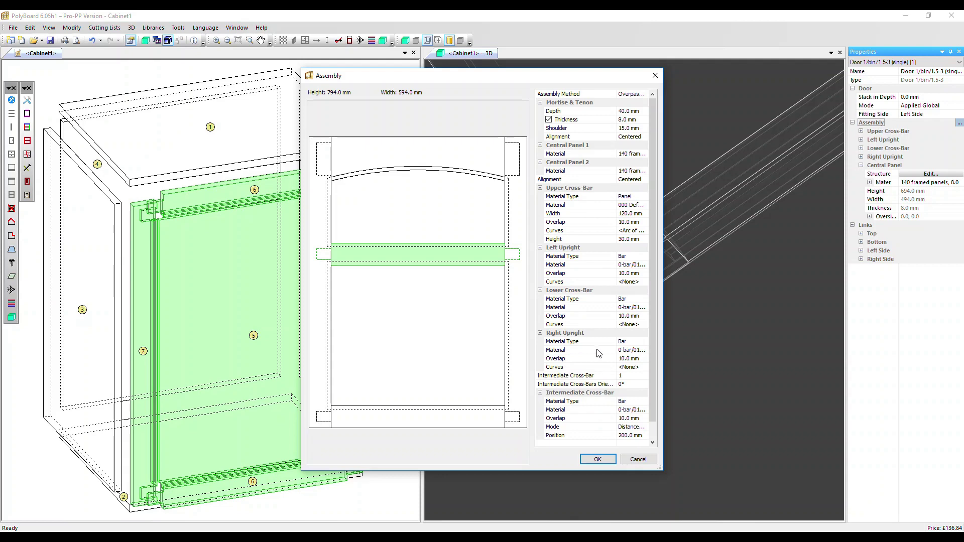
{"action": "left_click", "coordinate": [567, 350]}
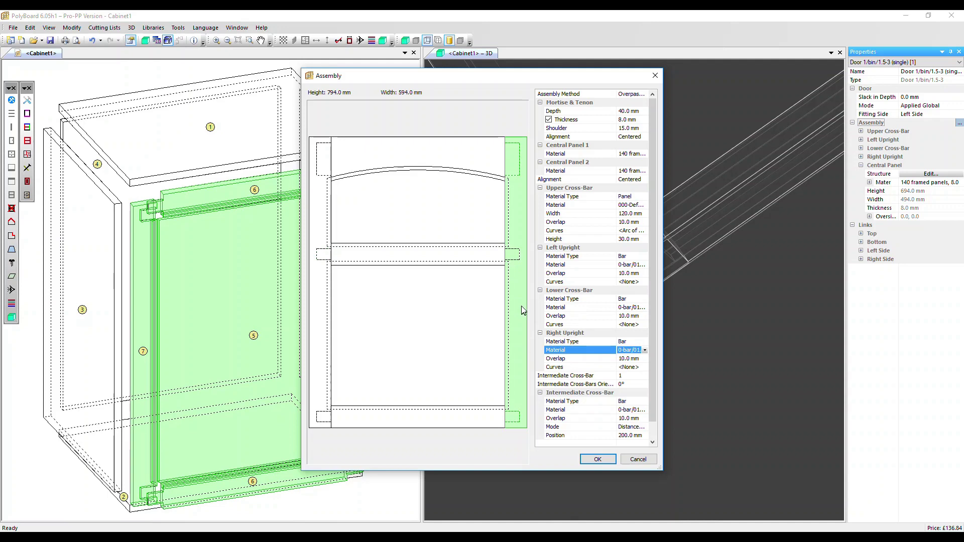
{"action": "left_click", "coordinate": [584, 272]}
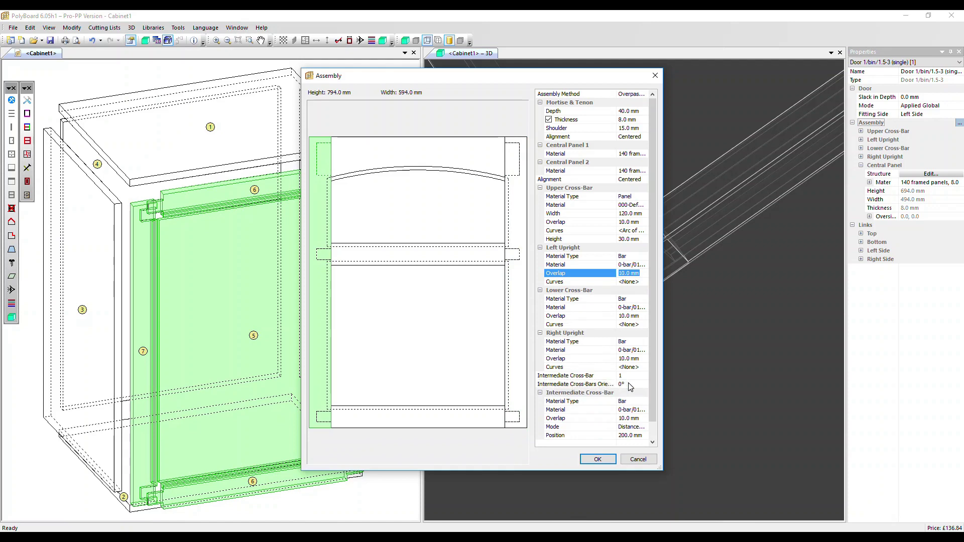
{"action": "left_click", "coordinate": [616, 384]}
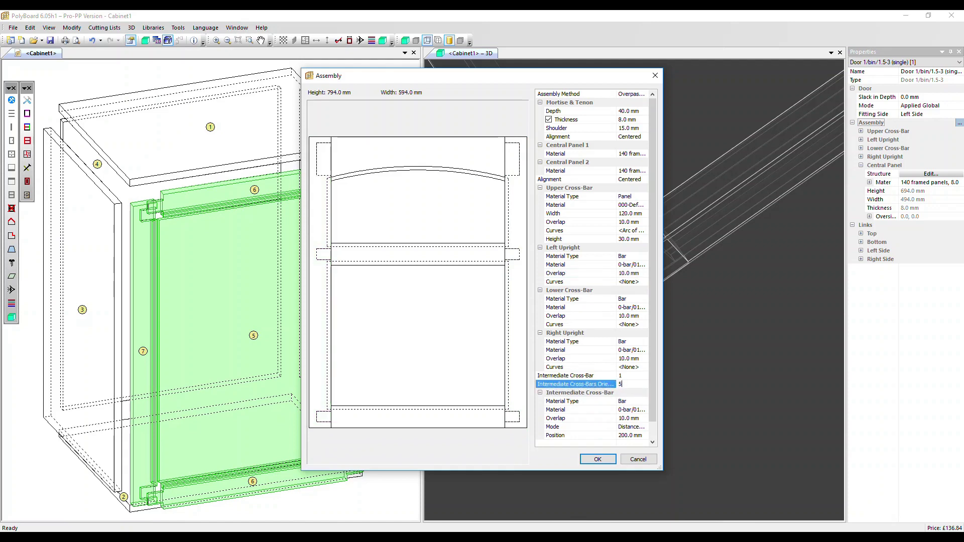
{"action": "key", "text": "Return"}
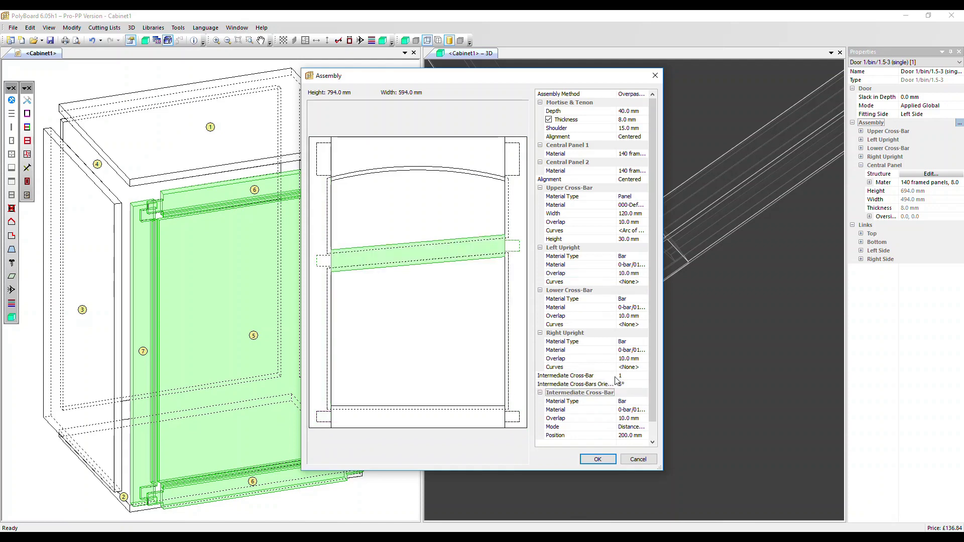
{"action": "left_click", "coordinate": [598, 458]}
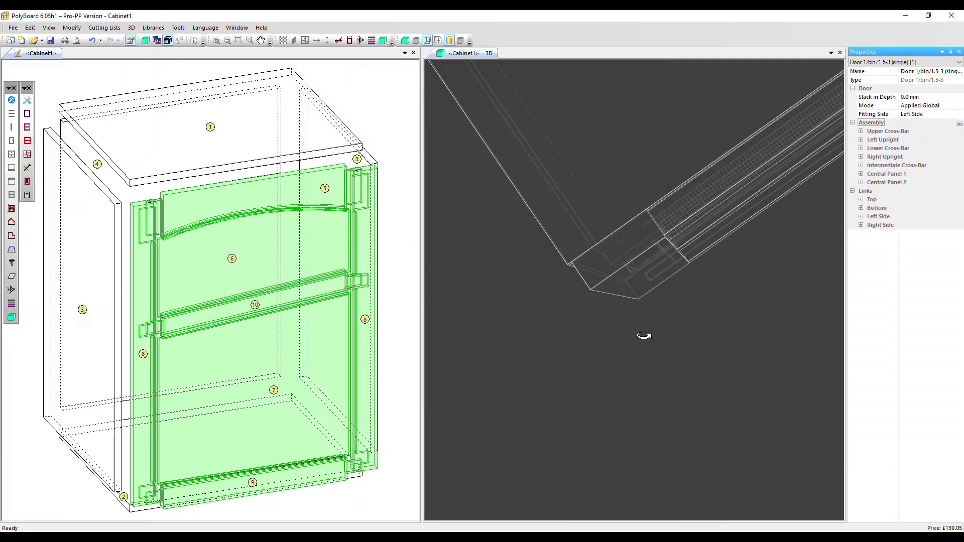
Centre the cabinet upright in solid wood rendering, then select the door's upper central panel.
{"action": "left_click", "coordinate": [642, 336]}
{"action": "right_click", "coordinate": [645, 335]}
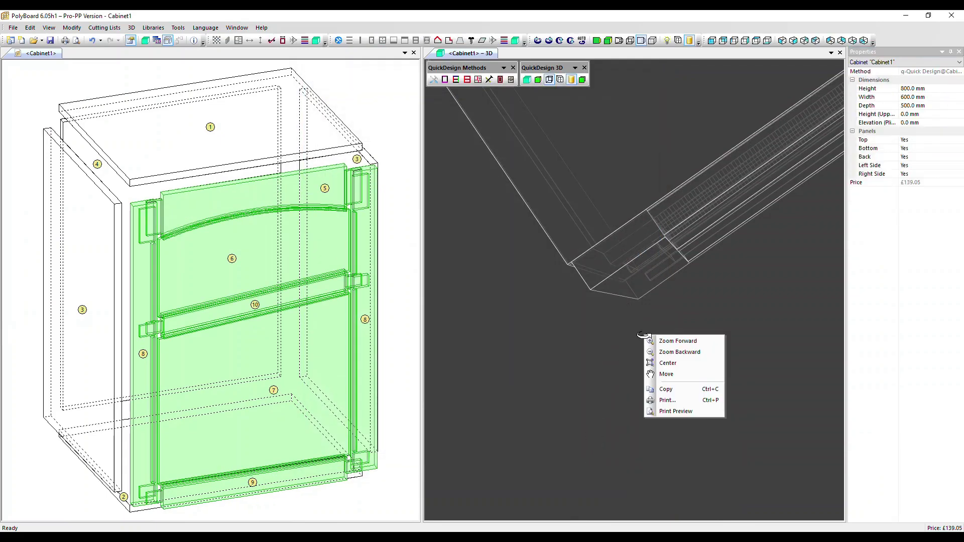
{"action": "left_click", "coordinate": [670, 363]}
{"action": "left_click_drag", "start_coordinate": [645, 362], "coordinate": [623, 181]}
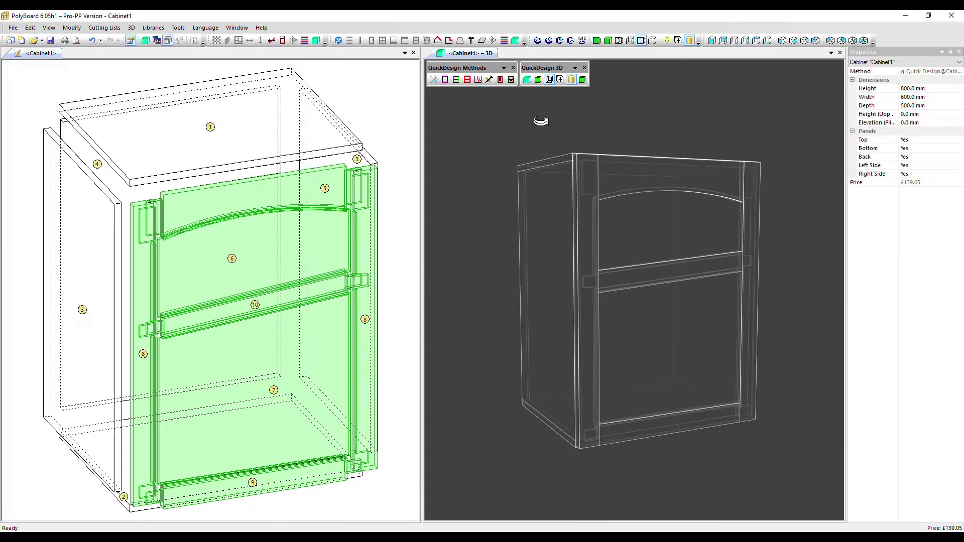
{"action": "left_click", "coordinate": [536, 80]}
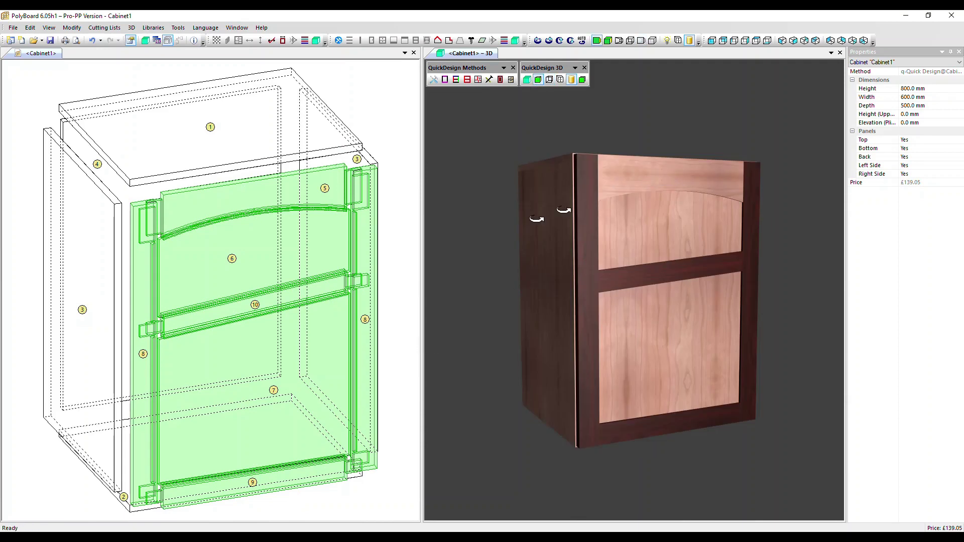
{"action": "left_click", "coordinate": [328, 253]}
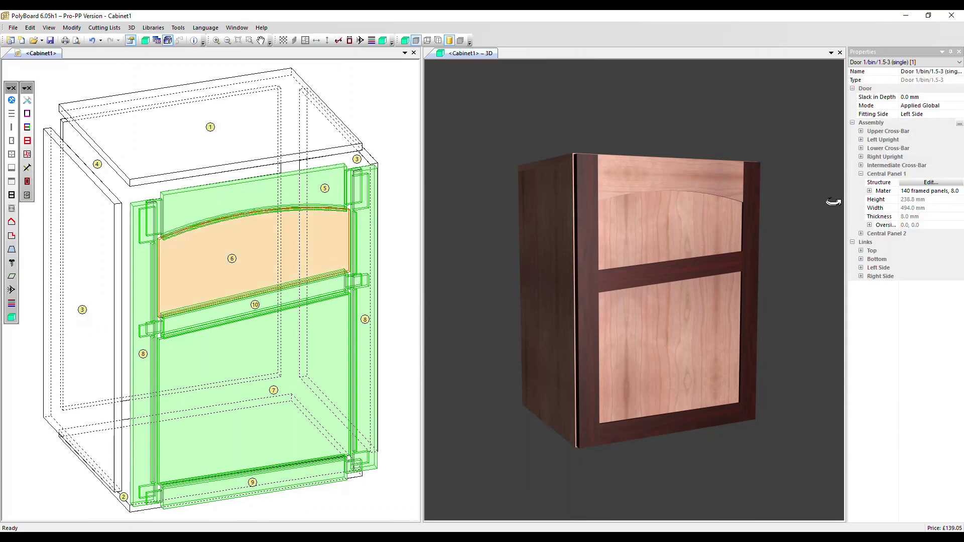
In the door assembly, set Upper Cross-Bar Material Type to Bar and Curves to <None>.
{"action": "left_click", "coordinate": [959, 124]}
{"action": "left_click", "coordinate": [869, 133]}
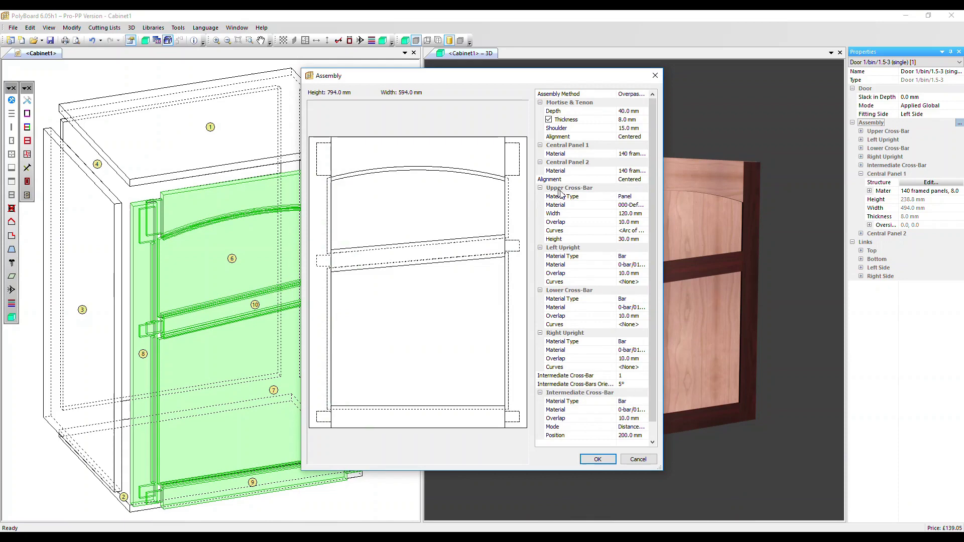
{"action": "left_click", "coordinate": [633, 197]}
{"action": "left_click", "coordinate": [624, 214]}
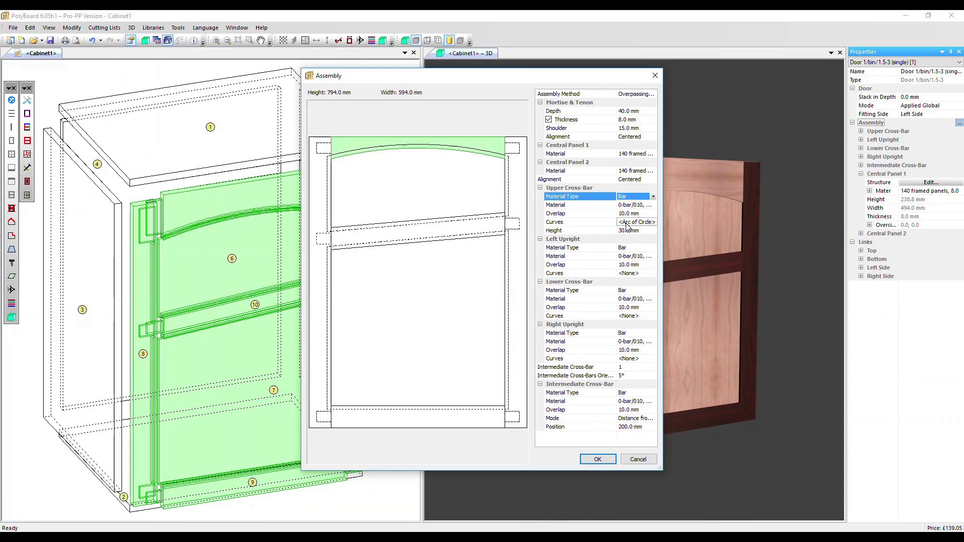
{"action": "left_click", "coordinate": [633, 221]}
{"action": "left_click", "coordinate": [629, 230]}
{"action": "left_click", "coordinate": [598, 459]}
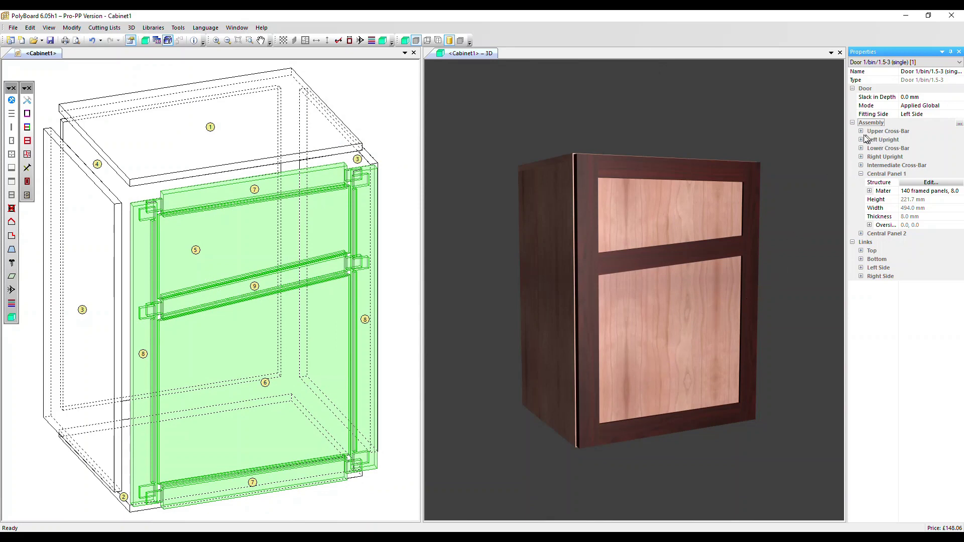
Expand the Intermediate Cross-Bar and Central Panel 2 properties and open Central Panel 2's Structure Edit options.
{"action": "left_click", "coordinate": [861, 165]}
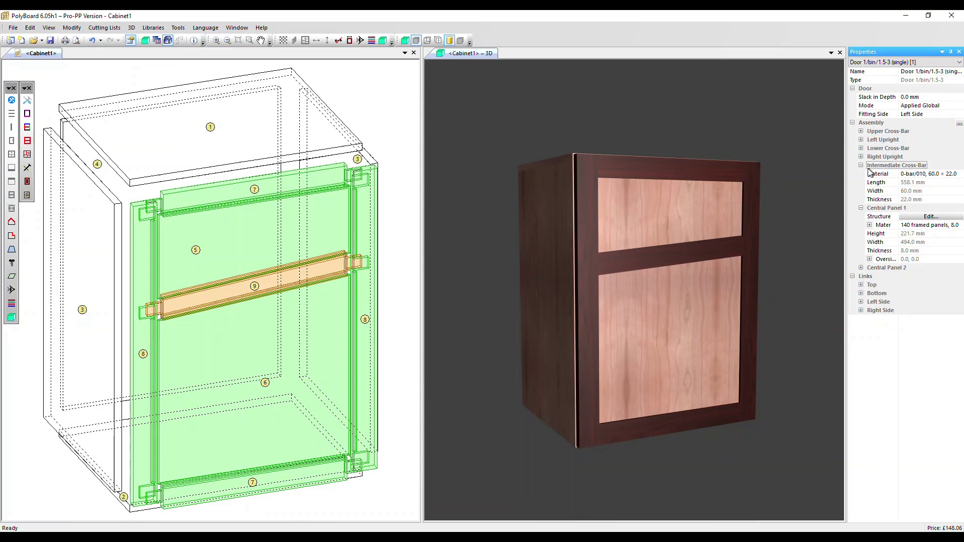
{"action": "left_click", "coordinate": [861, 268]}
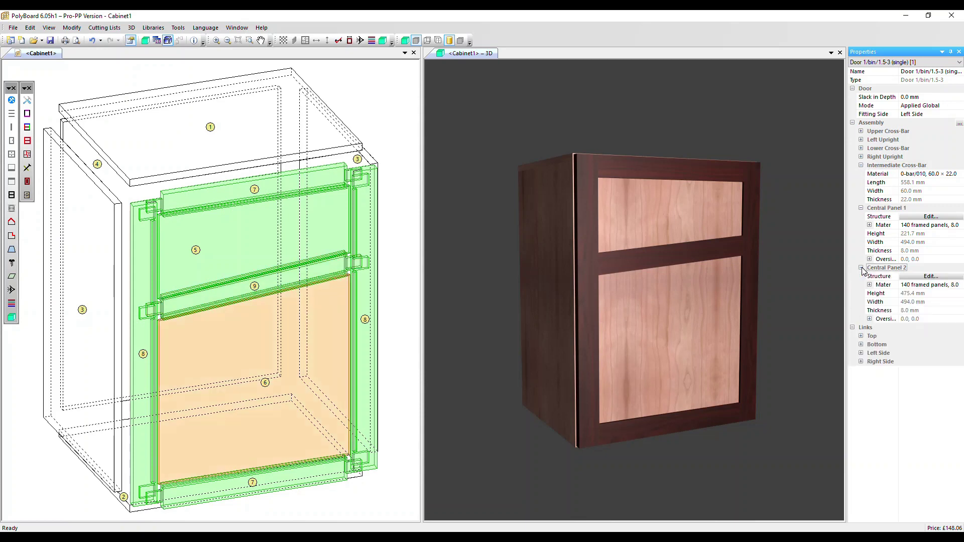
{"action": "left_click", "coordinate": [911, 276]}
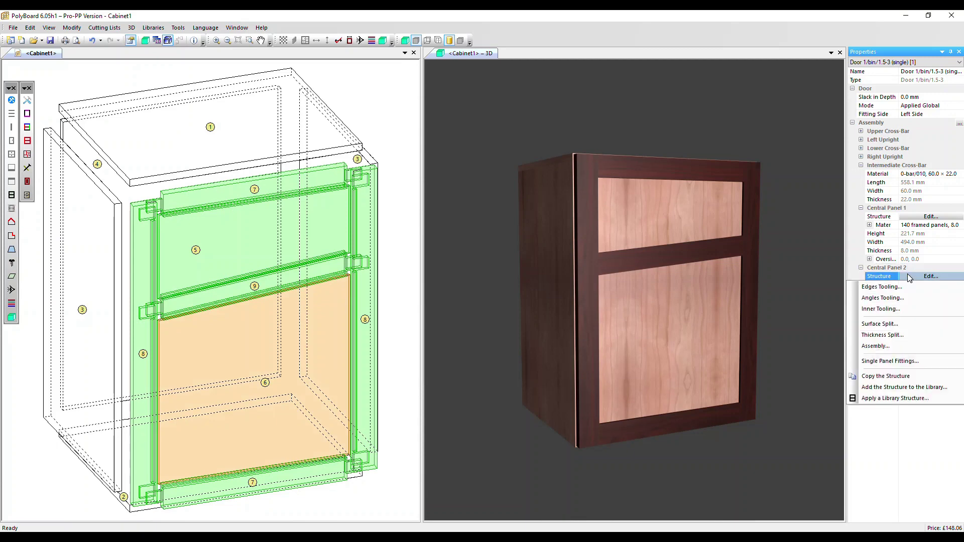
Give the lower central panel a nested assembly frame using 0-bar/030, 30.0 × 22.0 bars.
{"action": "left_click", "coordinate": [886, 346]}
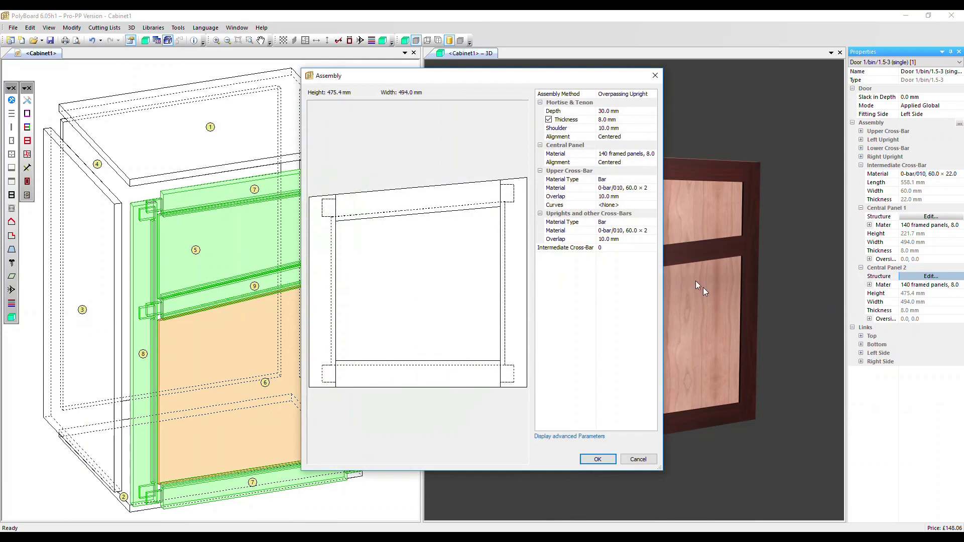
{"action": "left_click", "coordinate": [622, 188]}
{"action": "left_click", "coordinate": [623, 188]}
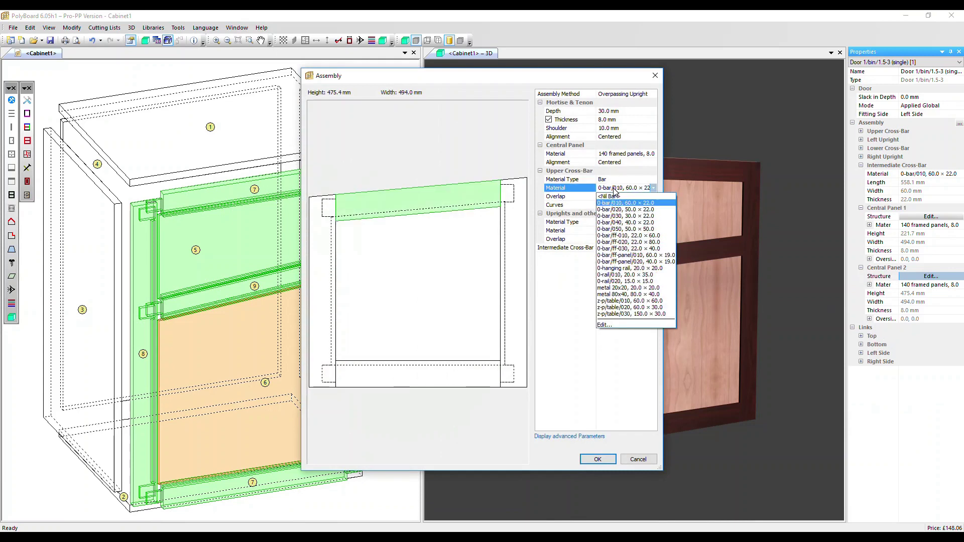
{"action": "left_click", "coordinate": [623, 216]}
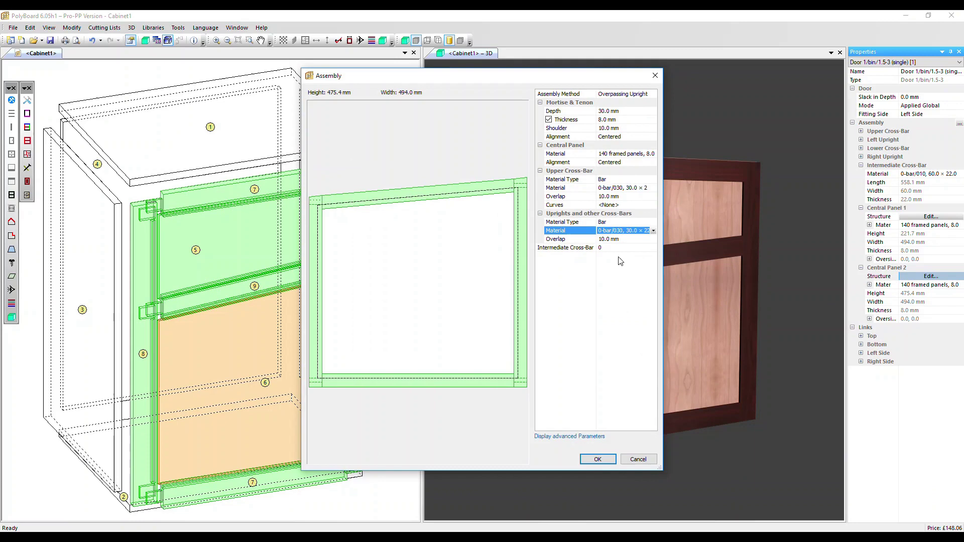
{"action": "left_click", "coordinate": [597, 459]}
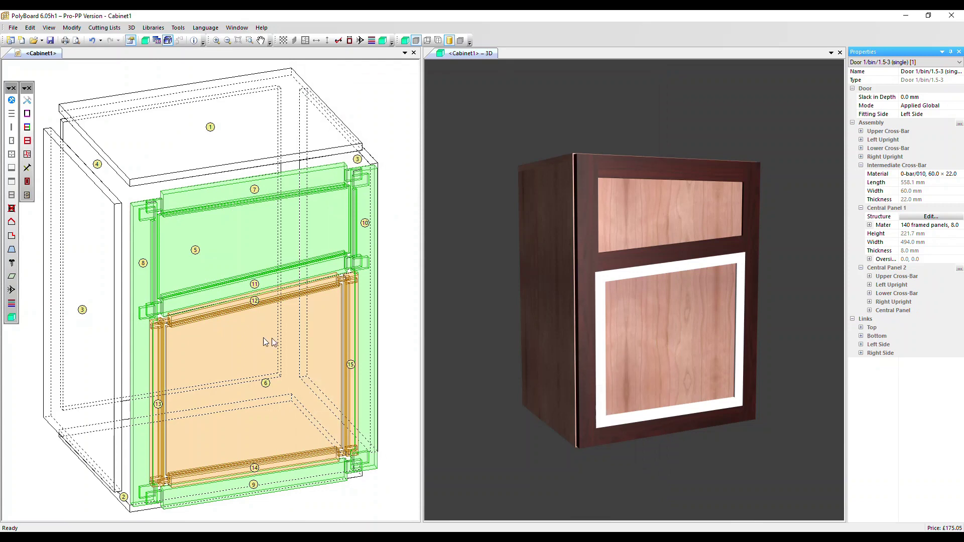
Delete the lower panel's inner panel structure, then delete the door's entire frame structure.
{"action": "left_click", "coordinate": [12, 210]}
{"action": "left_click", "coordinate": [352, 327]}
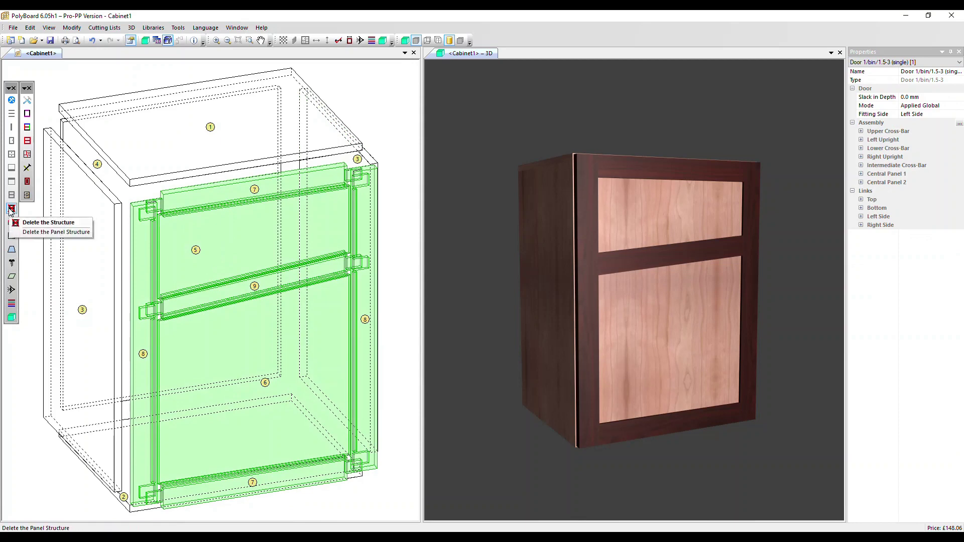
{"action": "left_click", "coordinate": [11, 209]}
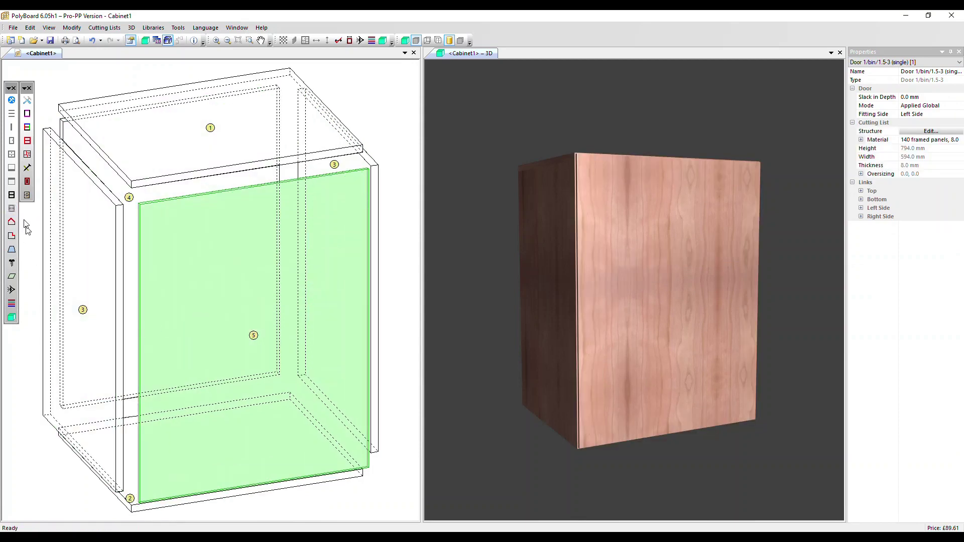
Apply the 0-frame/all-010 library structure to the door and open its Assembly settings.
{"action": "left_click", "coordinate": [11, 196]}
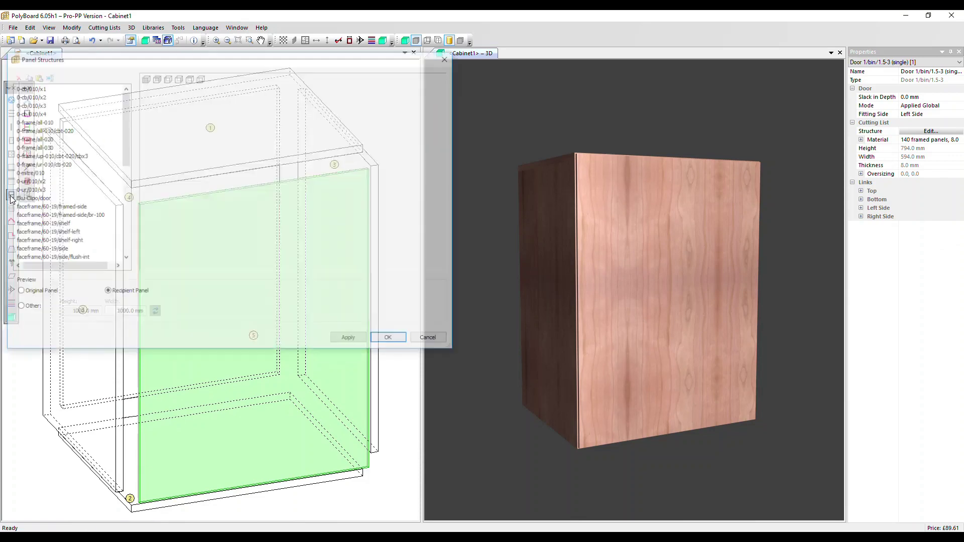
{"action": "left_click", "coordinate": [46, 122]}
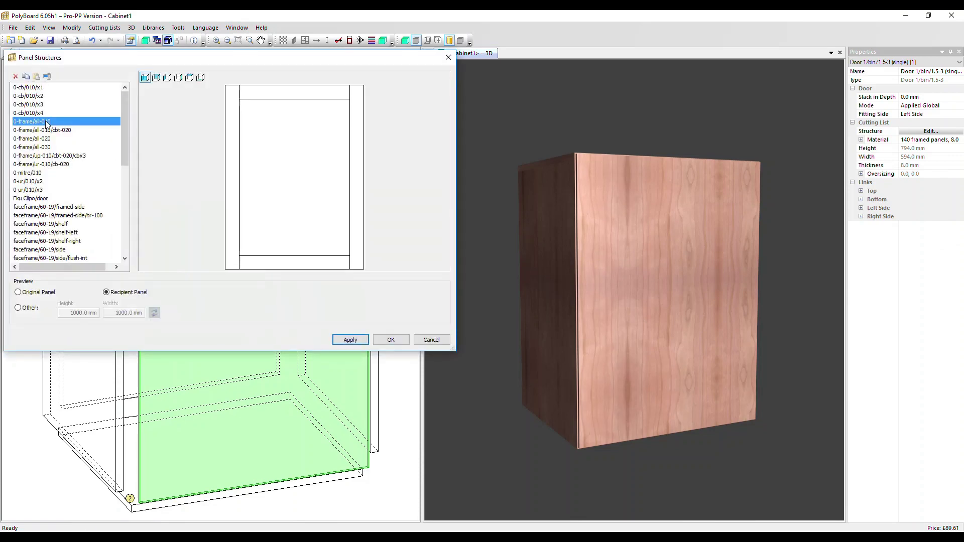
{"action": "left_click", "coordinate": [341, 340]}
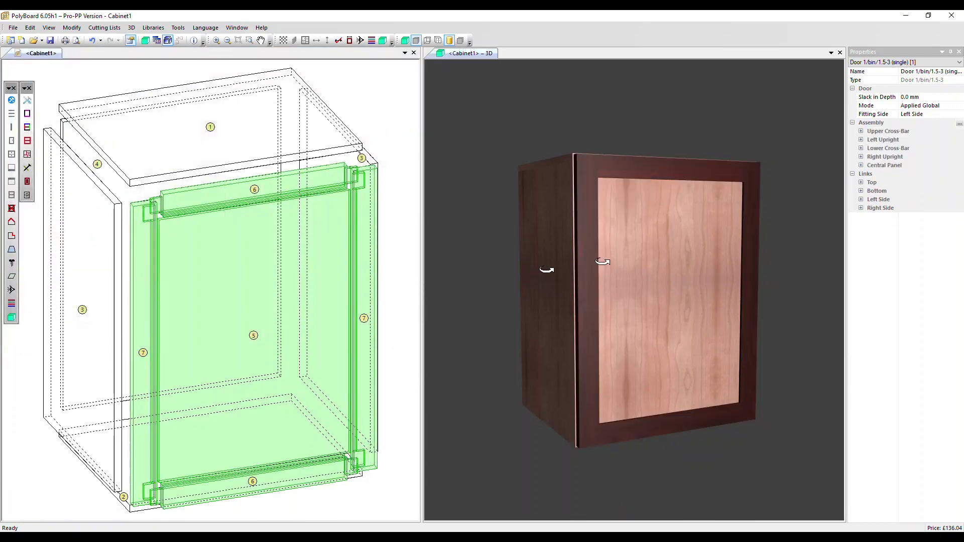
{"action": "left_click", "coordinate": [959, 125]}
{"action": "left_click", "coordinate": [959, 123]}
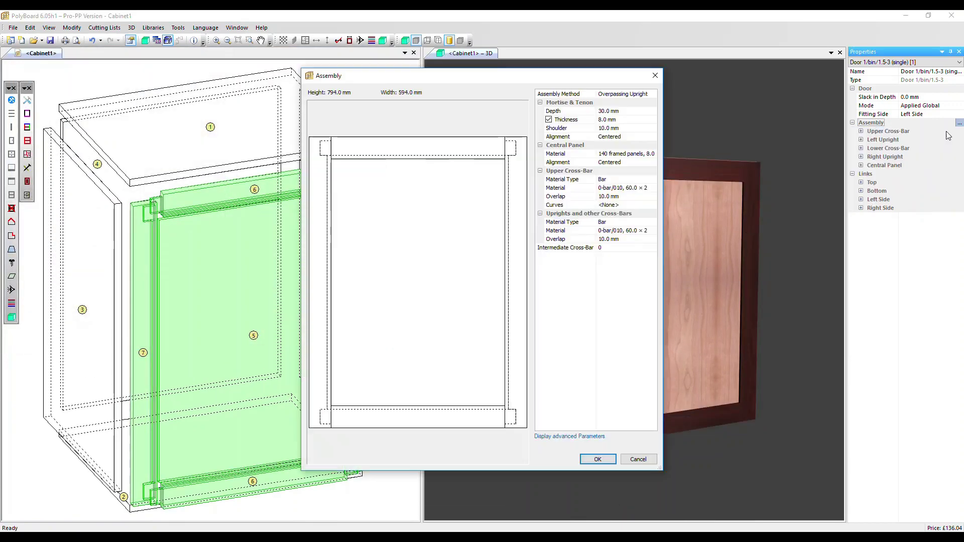